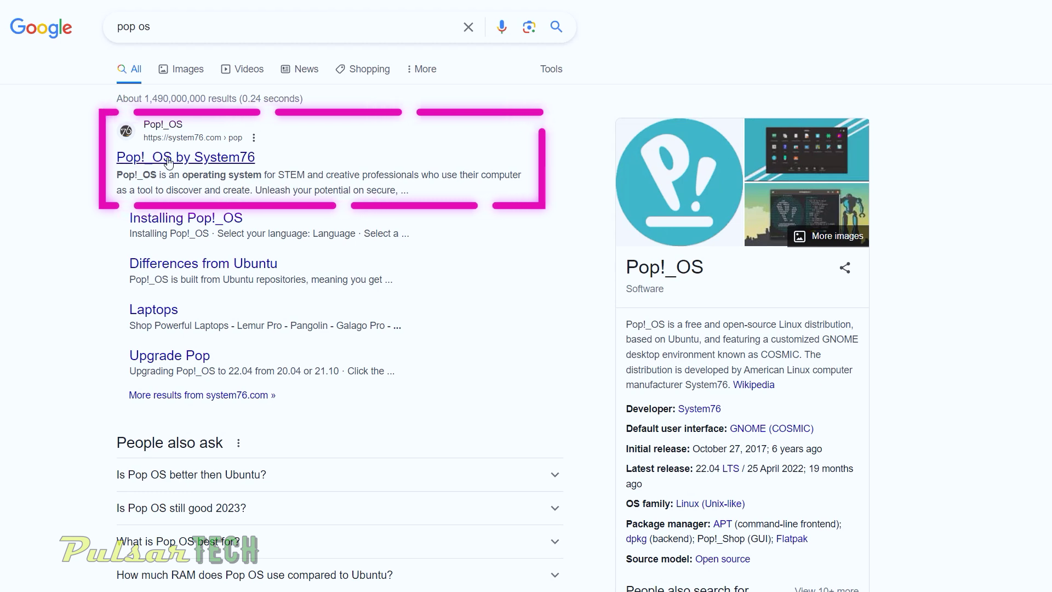
Open the Pop!_OS by System76 site from the search results and look through its feature sections down to computer security.
{"action": "left_click", "coordinate": [168, 160]}
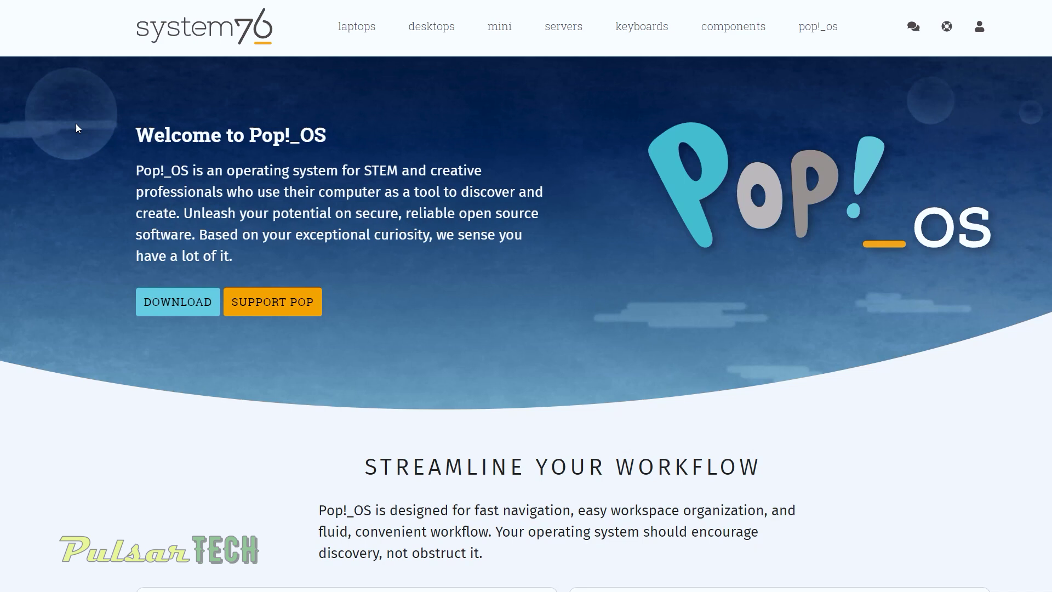
{"action": "middle_click", "coordinate": [74, 141]}
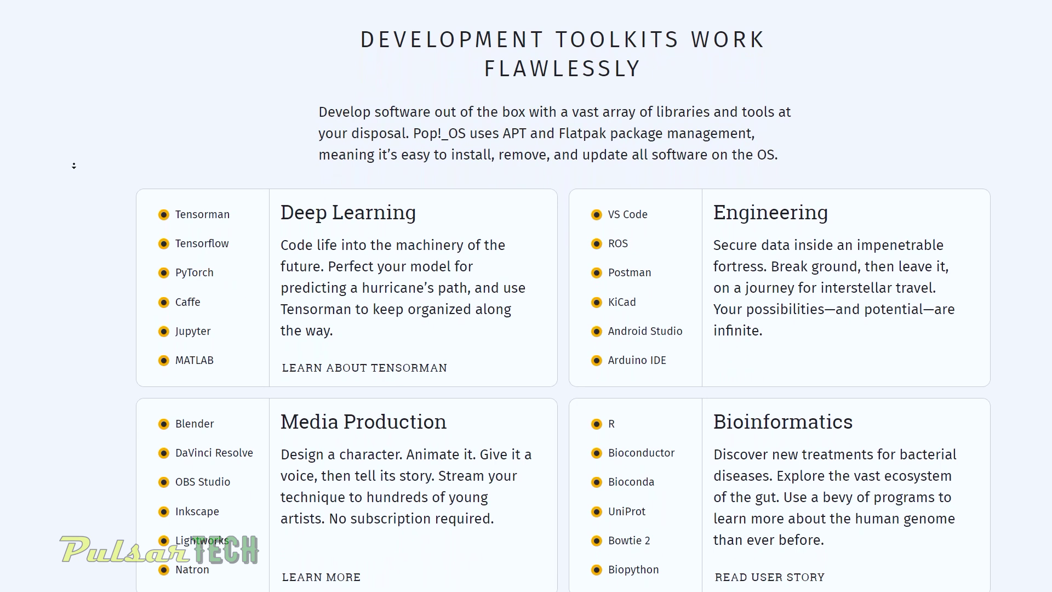
{"action": "scroll", "coordinate": [74, 165], "scroll_direction": "down", "scroll_amount": 4}
{"action": "scroll", "coordinate": [74, 166], "scroll_direction": "down", "scroll_amount": 5}
{"action": "scroll", "coordinate": [73, 166], "scroll_direction": "down", "scroll_amount": 5}
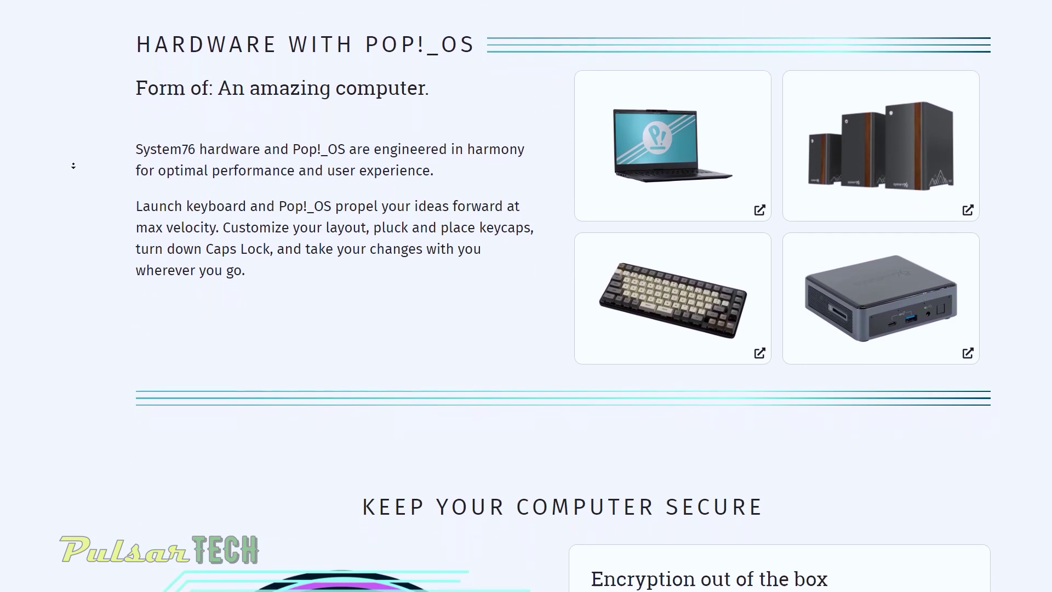
{"action": "scroll", "coordinate": [74, 166], "scroll_direction": "down", "scroll_amount": 5}
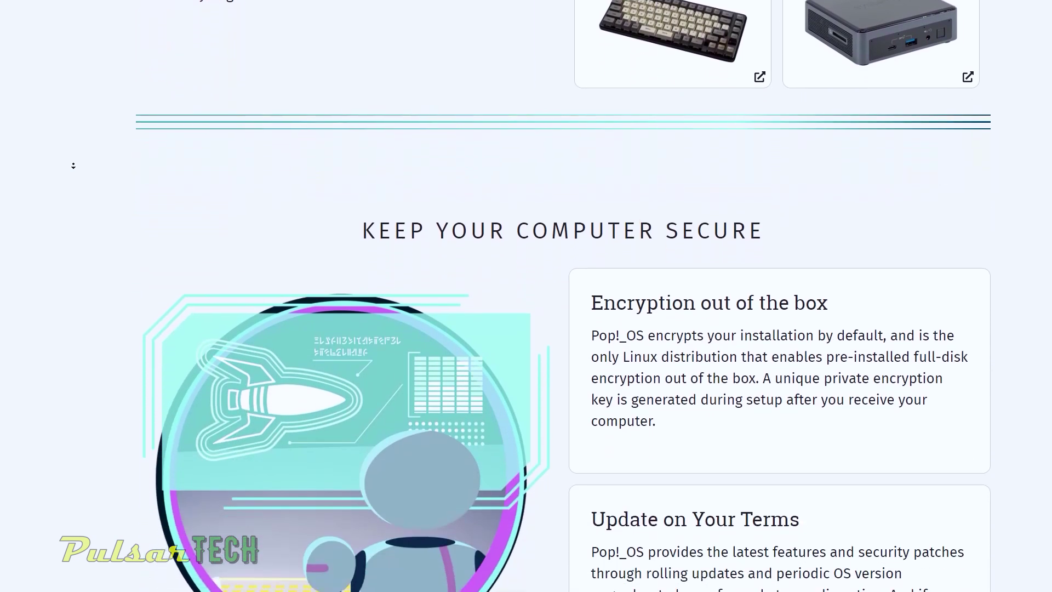
{"action": "scroll", "coordinate": [74, 166], "scroll_direction": "down", "scroll_amount": 1}
Read the "Encryption out of the box" section, highlighting its heading and description.
{"action": "left_click_drag", "start_coordinate": [591, 235], "coordinate": [832, 241]}
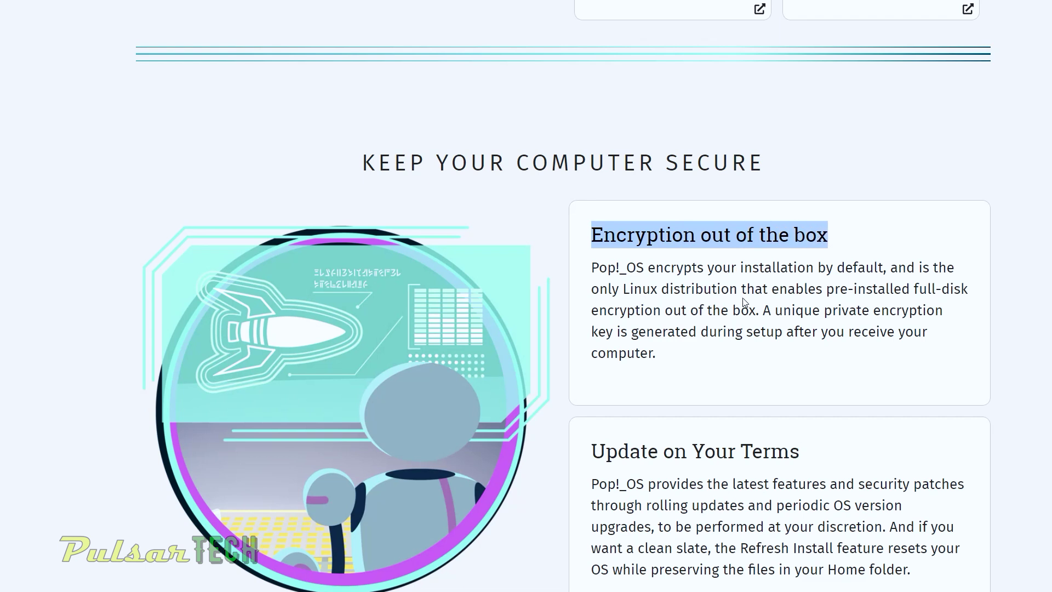
{"action": "left_click_drag", "start_coordinate": [592, 268], "coordinate": [718, 274]}
{"action": "left_click_drag", "start_coordinate": [844, 273], "coordinate": [911, 354]}
{"action": "left_click", "coordinate": [592, 267]}
{"action": "middle_click", "coordinate": [73, 165]}
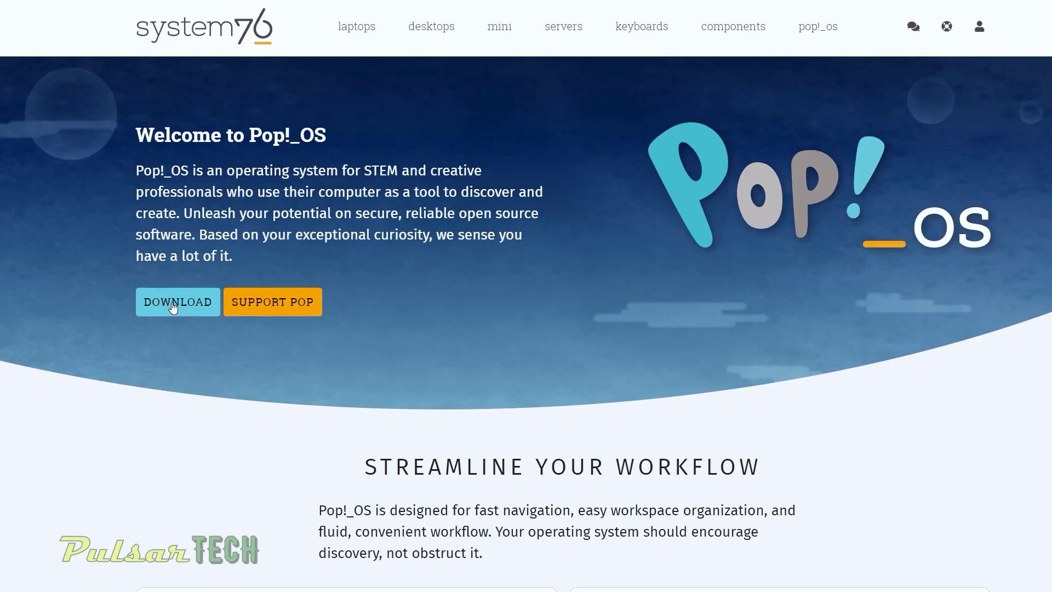
Open the Pop!_OS download options and review the recommended hardware, file sizes and SHA256 sums.
{"action": "left_click", "coordinate": [174, 307]}
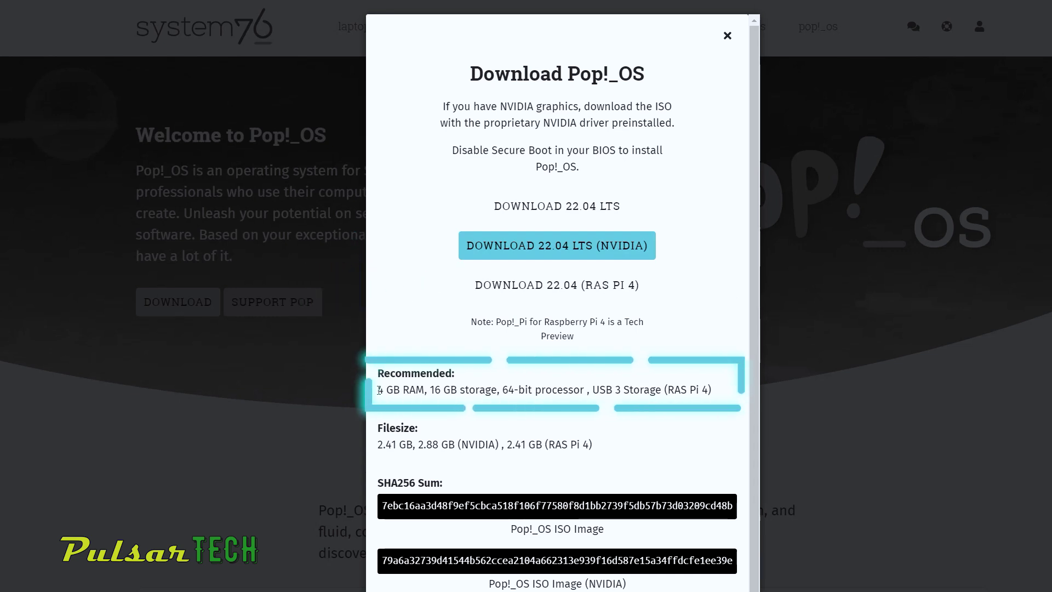
{"action": "left_click_drag", "start_coordinate": [377, 389], "coordinate": [499, 390]}
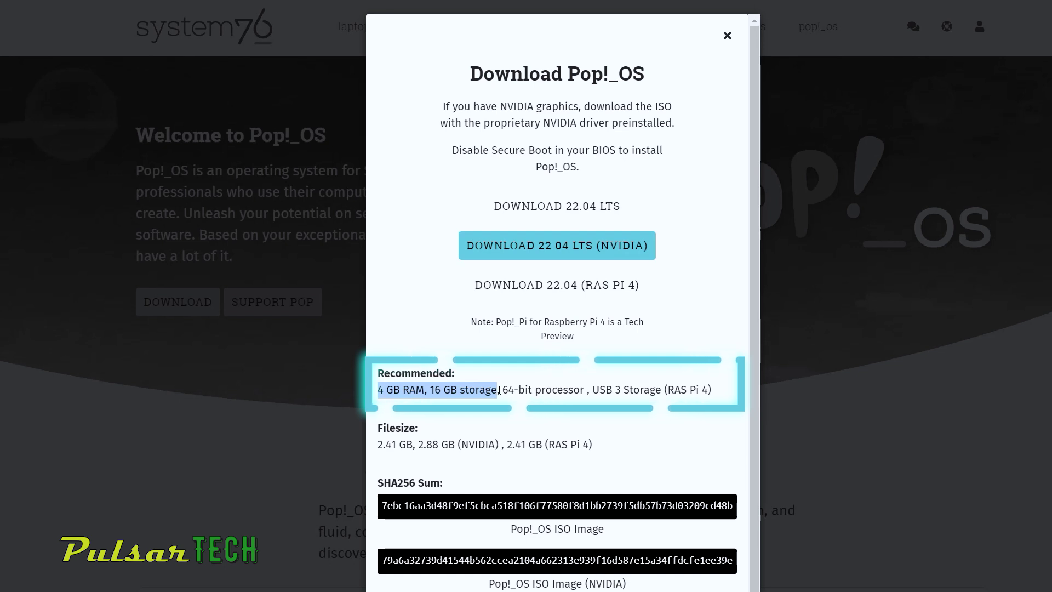
{"action": "left_click_drag", "start_coordinate": [499, 390], "coordinate": [711, 390]}
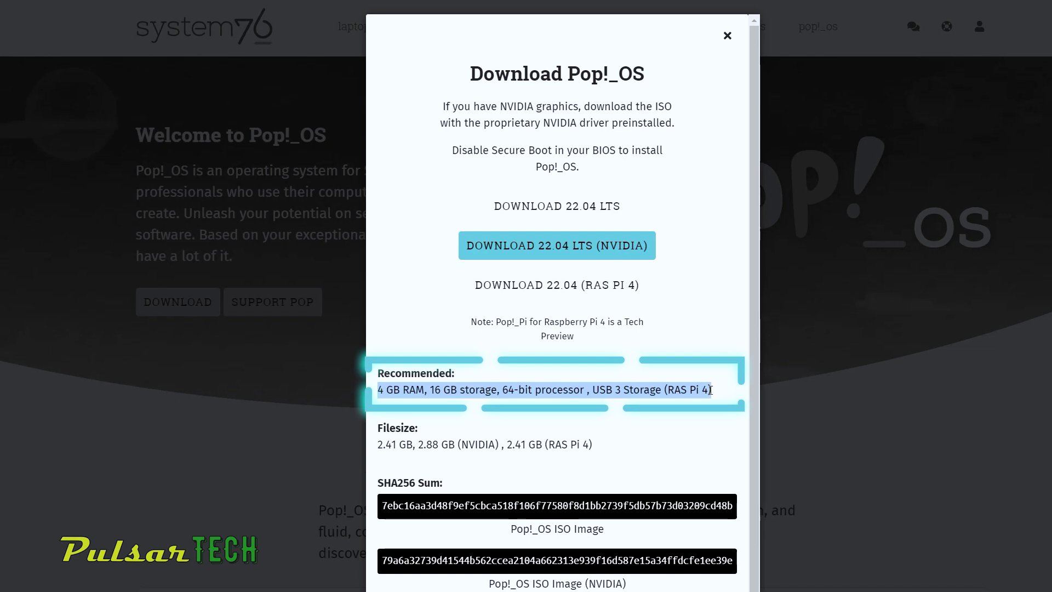
{"action": "left_click_drag", "start_coordinate": [377, 445], "coordinate": [593, 446]}
{"action": "scroll", "coordinate": [422, 351], "scroll_direction": "down", "scroll_amount": 2}
{"action": "left_click", "coordinate": [422, 350]}
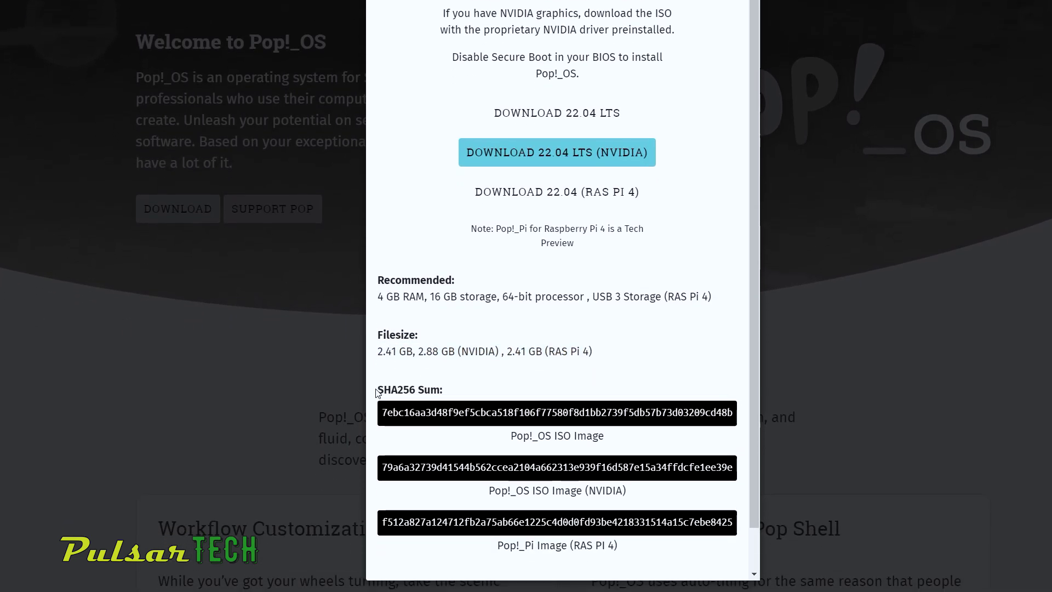
{"action": "left_click_drag", "start_coordinate": [376, 392], "coordinate": [442, 391]}
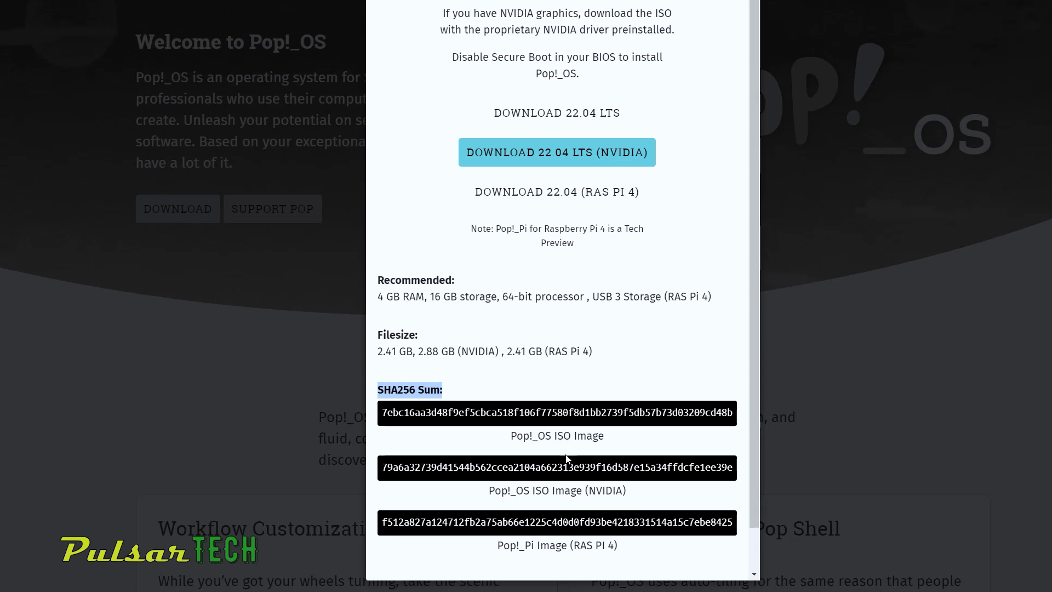
Open the guide on creating installation media and look through the Pop!_OS installation instructions.
{"action": "scroll", "coordinate": [559, 490], "scroll_direction": "down", "scroll_amount": 1}
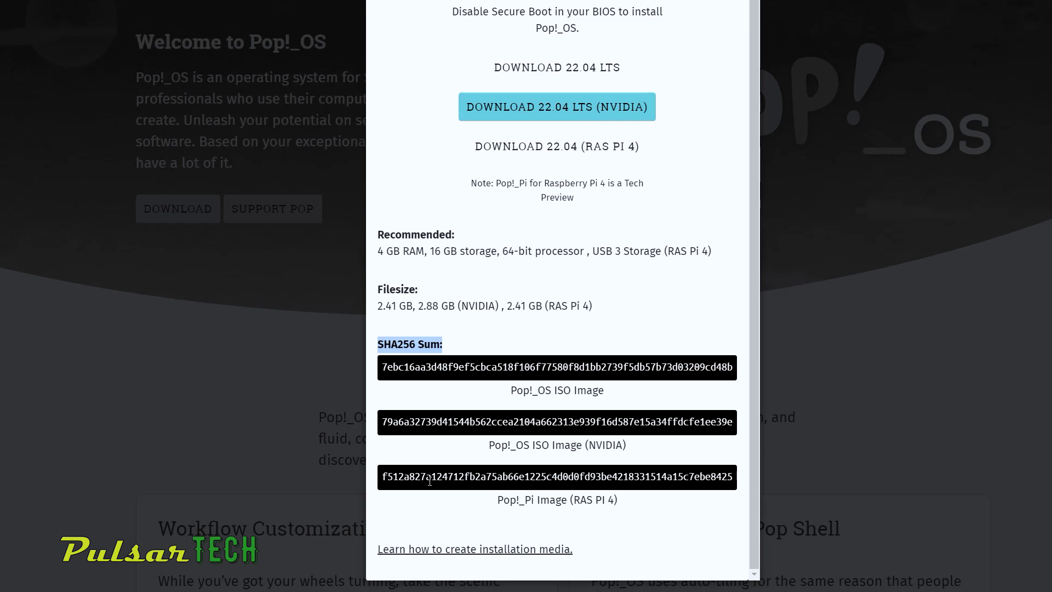
{"action": "right_click", "coordinate": [556, 437]}
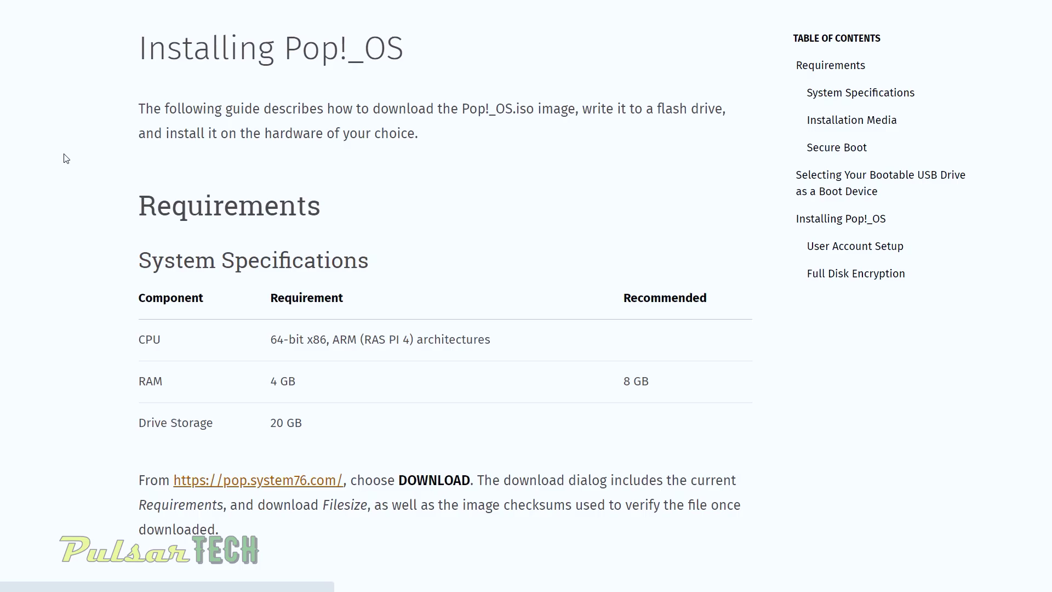
{"action": "middle_click", "coordinate": [64, 155]}
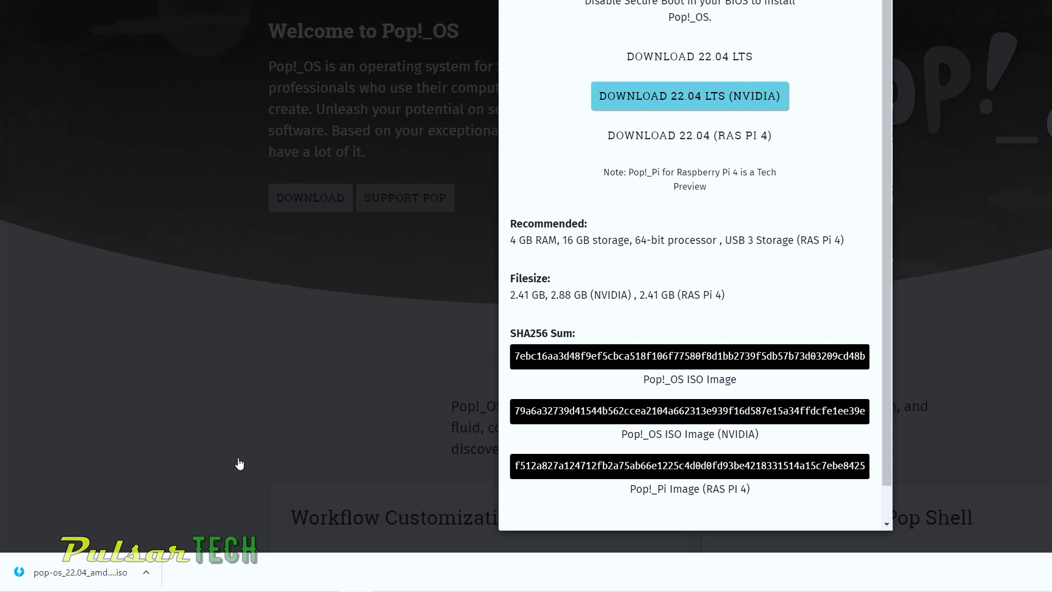
Show the downloaded Pop!_OS ISO file in its folder.
{"action": "scroll", "coordinate": [240, 464], "scroll_direction": "down", "scroll_amount": 1}
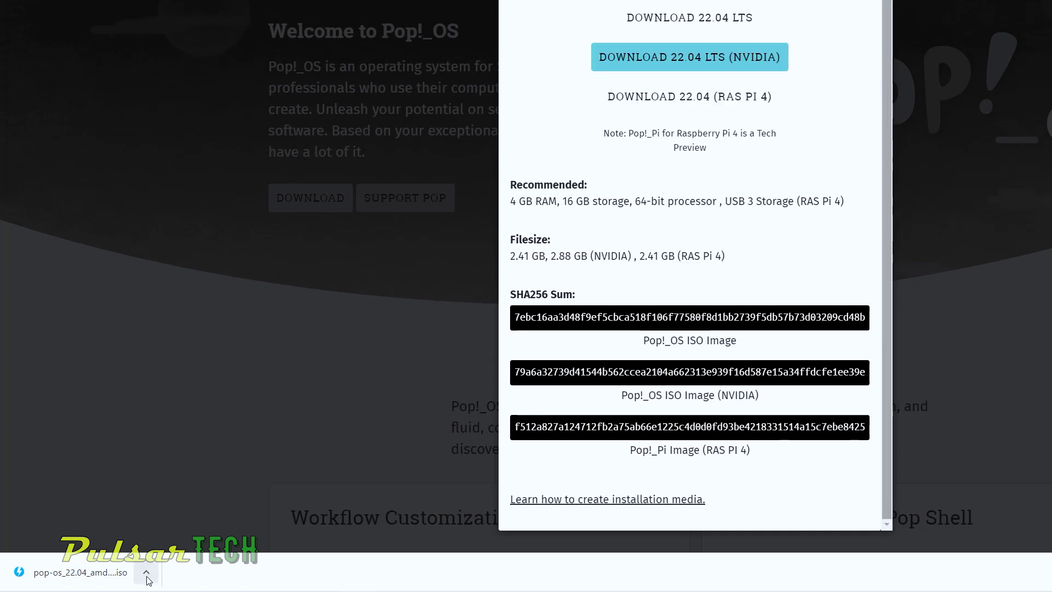
{"action": "left_click", "coordinate": [146, 572]}
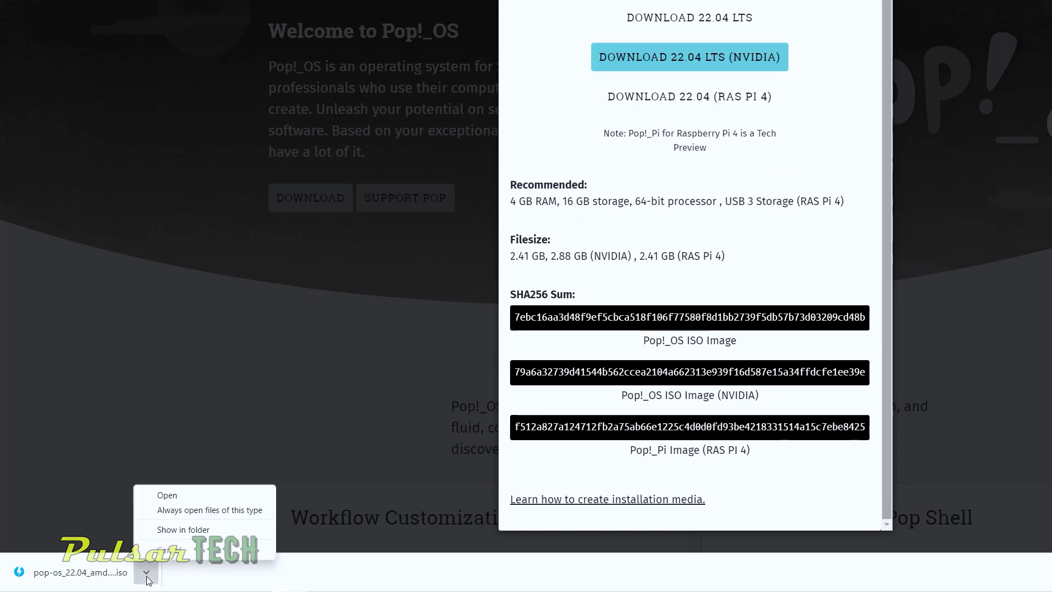
{"action": "left_click", "coordinate": [146, 527]}
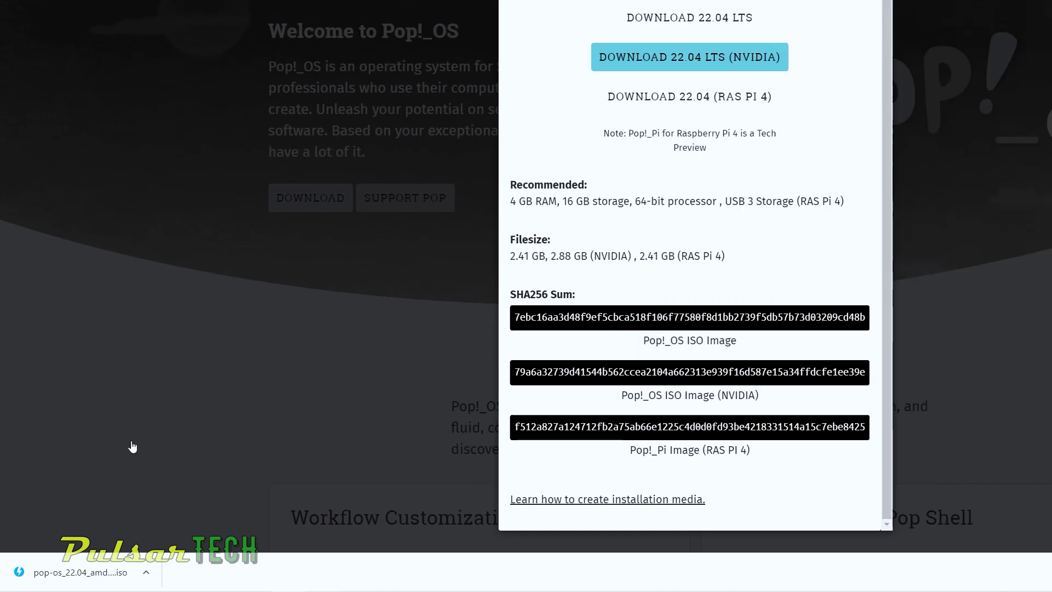
Open Windows PowerShell and change to C:\Users\PulsarTECH\Downloads, using the folder address copied from File Explorer.
{"action": "key", "text": "super+x"}
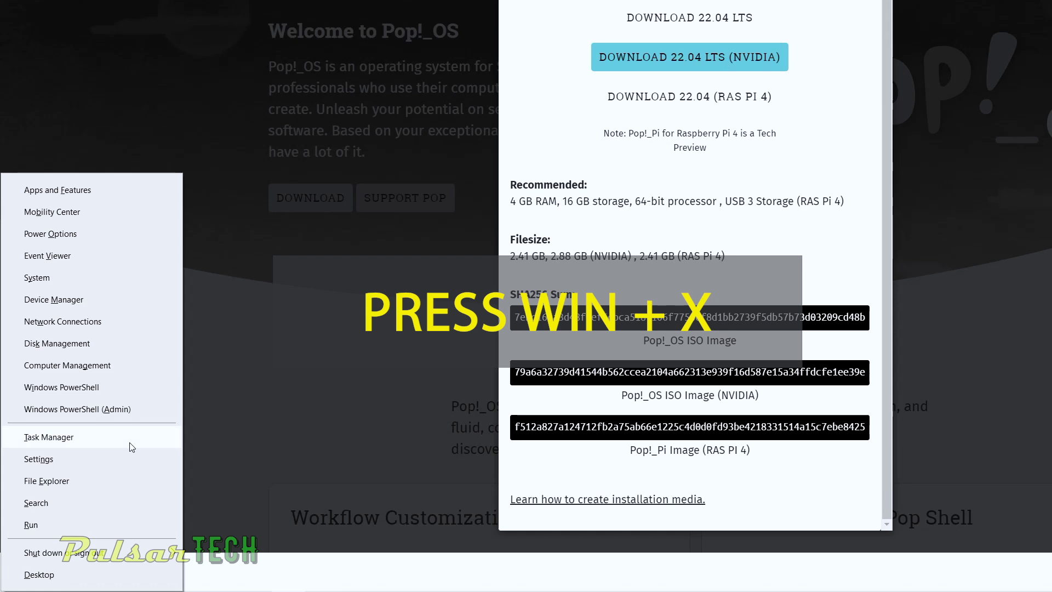
{"action": "left_click", "coordinate": [75, 393]}
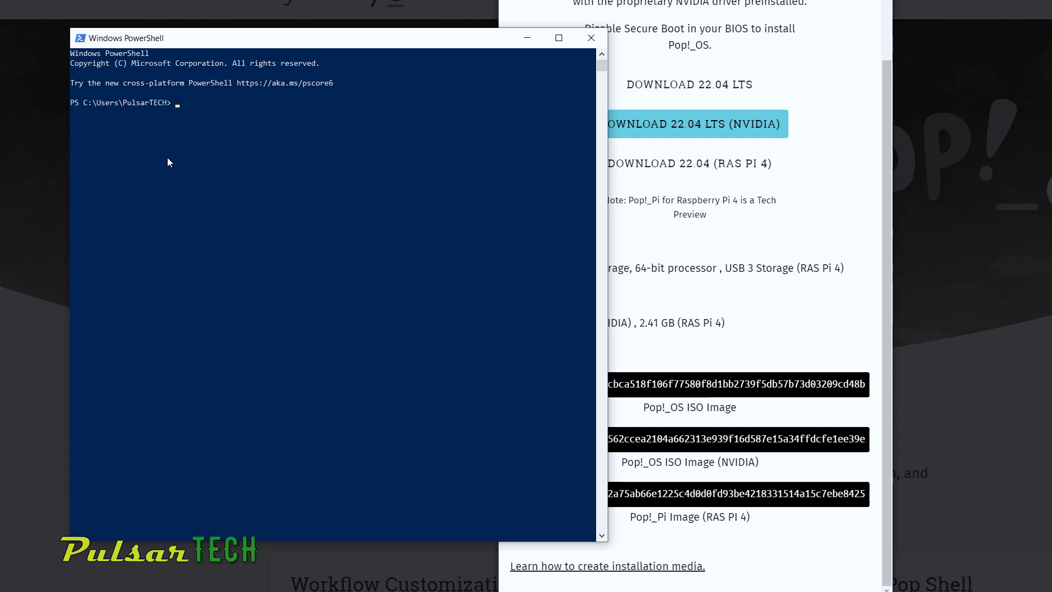
{"action": "type", "text": "cd"}
{"action": "key", "text": "alt+Tab"}
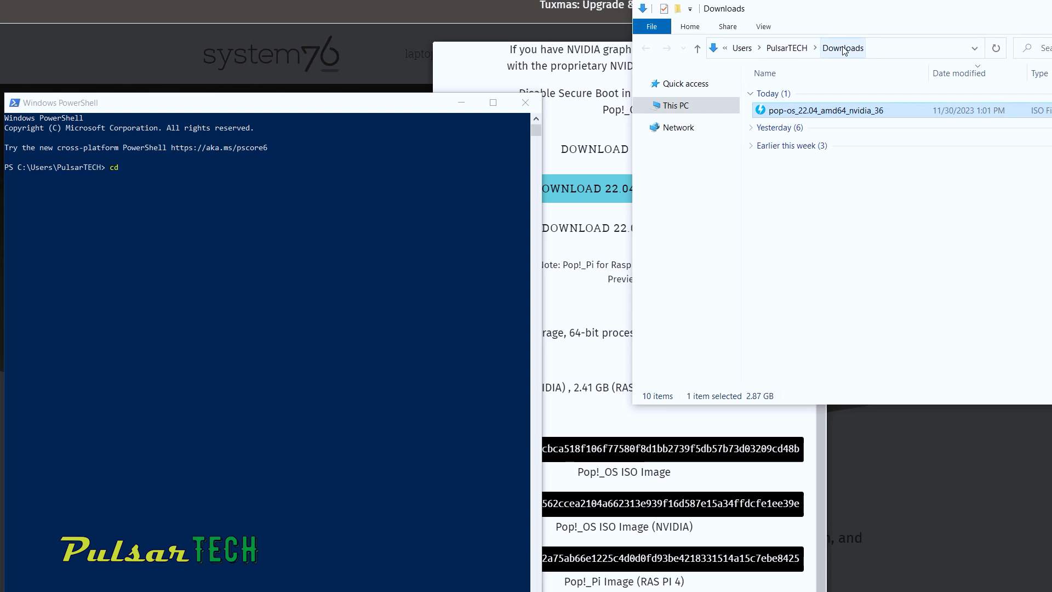
{"action": "right_click", "coordinate": [844, 50]}
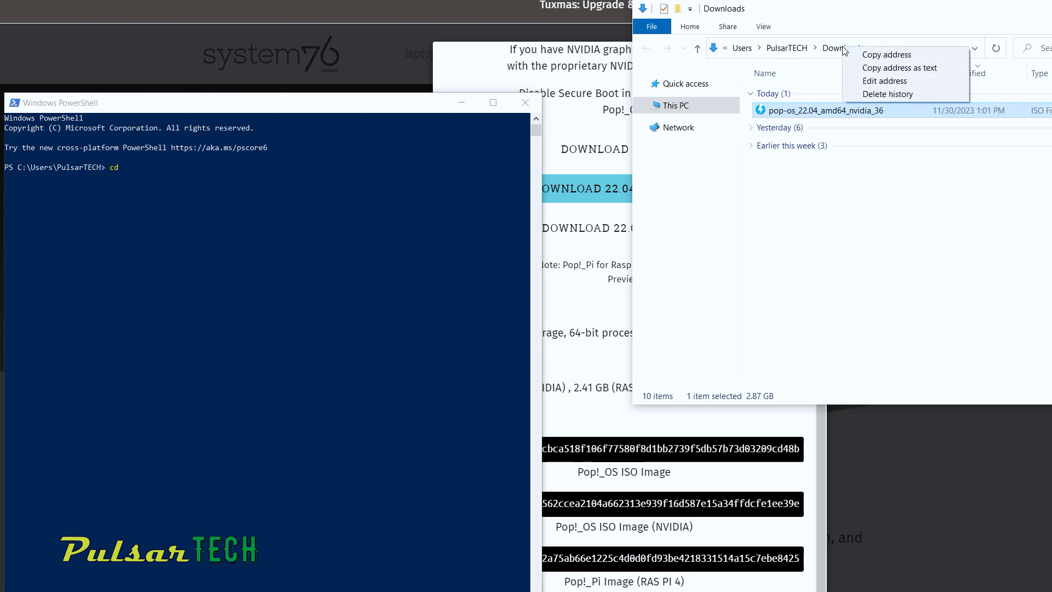
{"action": "left_click", "coordinate": [862, 68]}
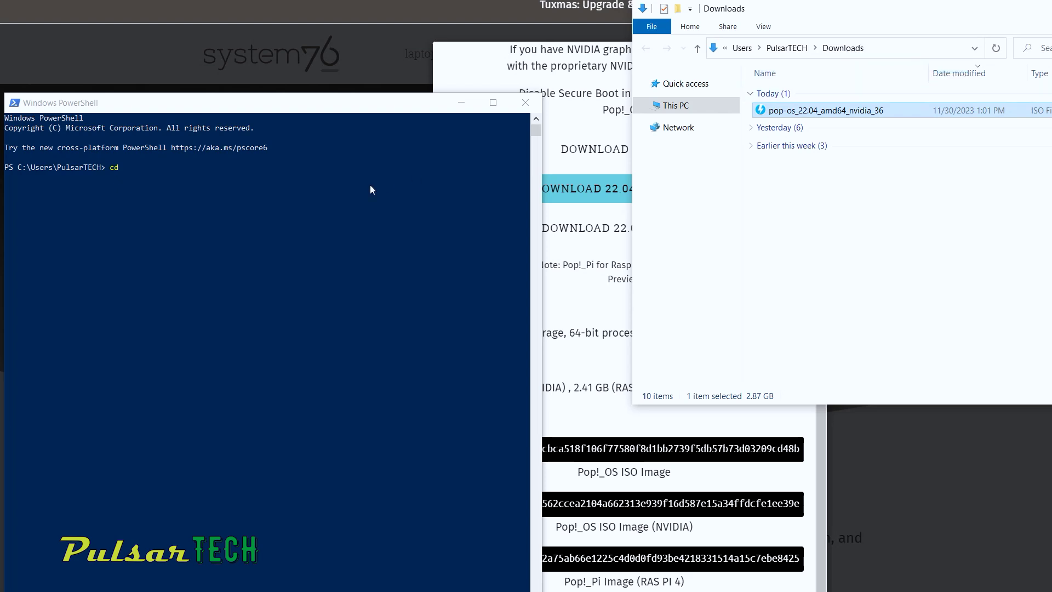
{"action": "left_click", "coordinate": [133, 167]}
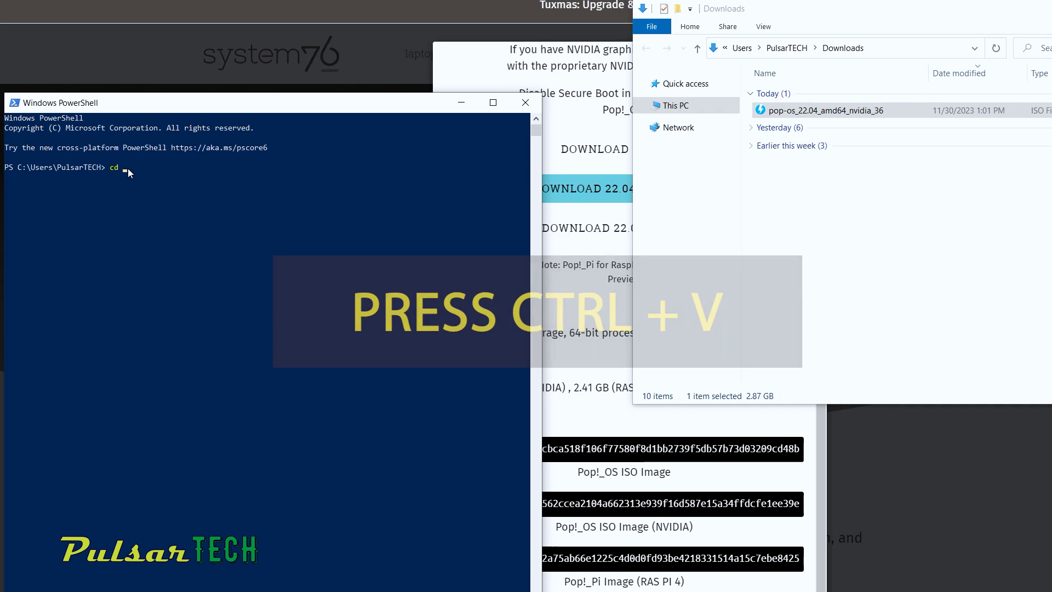
{"action": "type", "text": "cd"}
{"action": "key", "text": "ctrl+v"}
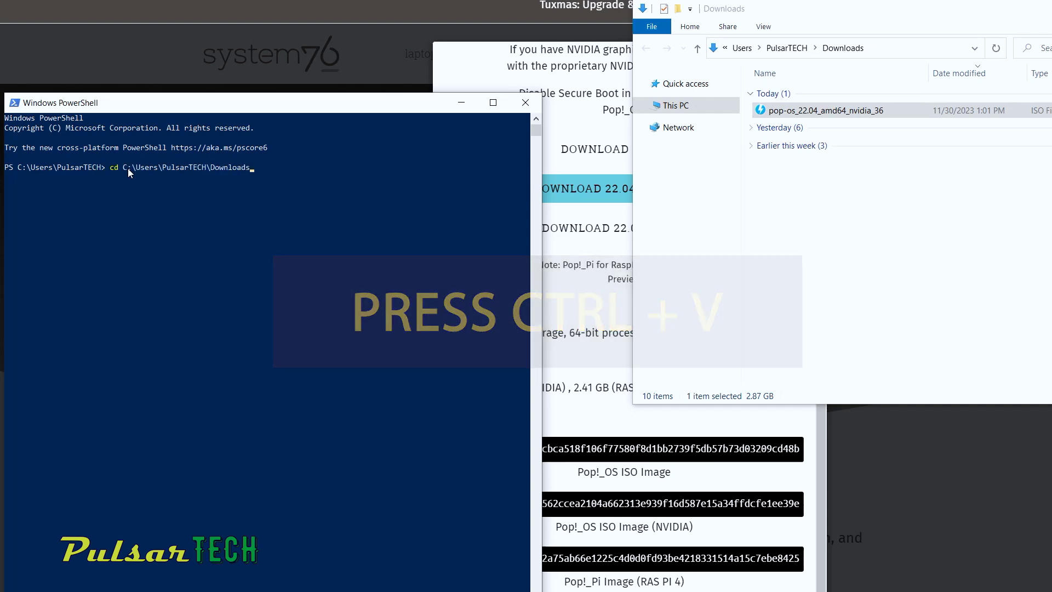
{"action": "key", "text": "Return"}
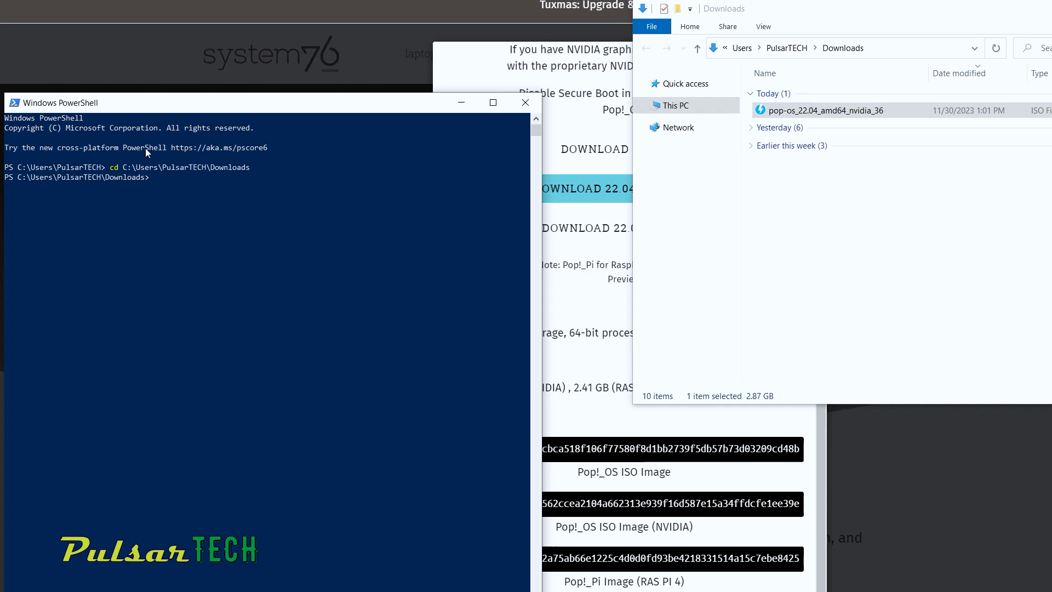
Enter the command "Get-FileHash -Algorithm SHA256 -Path .\" in PowerShell without running it.
{"action": "type", "text": "Get-"}
{"action": "type", "text": "FileHash"}
{"action": "type", "text": " -Algor"}
{"action": "type", "text": "ithm SHA"}
{"action": "type", "text": "256"}
{"action": "type", "text": " -Path .\\"}
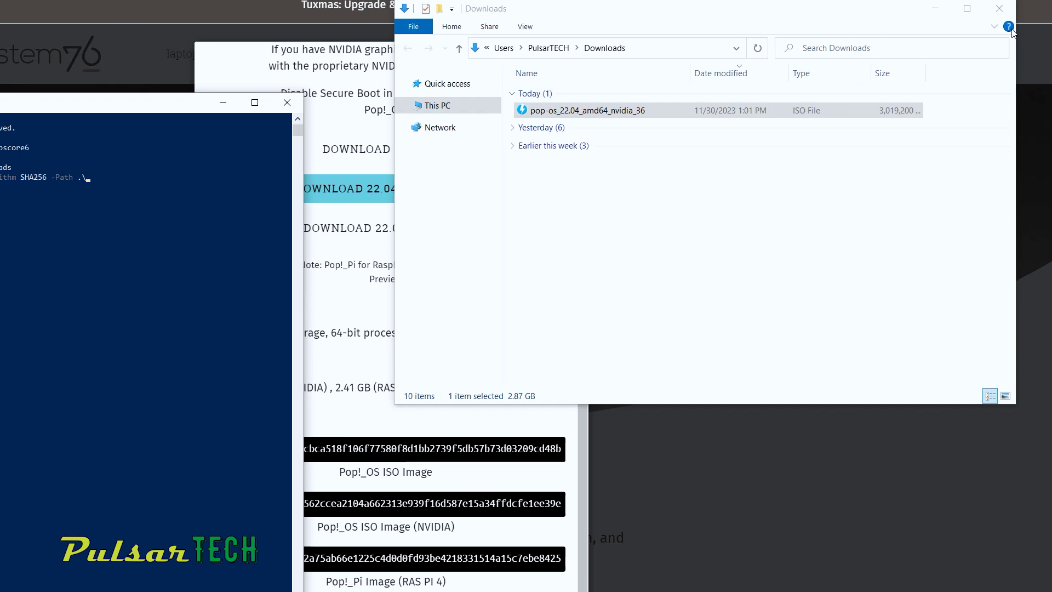
Turn on file name extensions for the Downloads folder in File Explorer.
{"action": "left_click", "coordinate": [994, 28]}
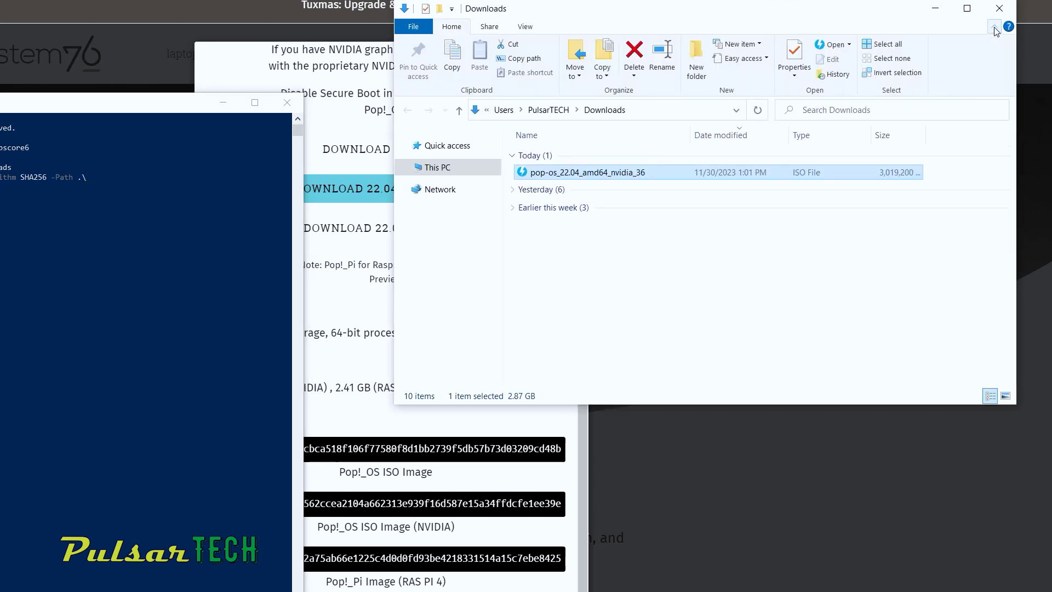
{"action": "left_click", "coordinate": [524, 28]}
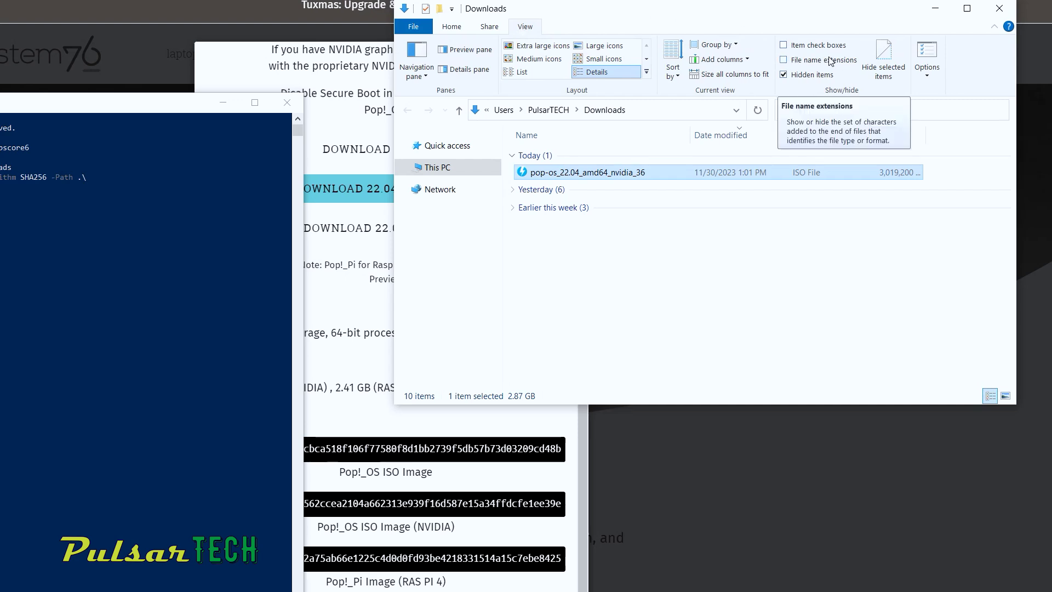
{"action": "left_click", "coordinate": [784, 60]}
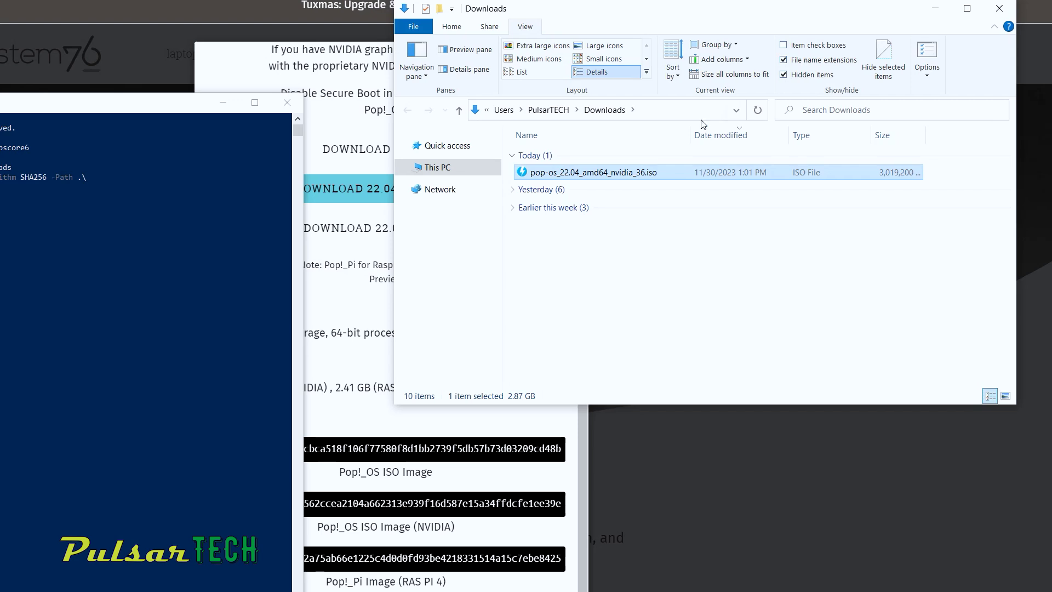
Copy the full file name pop-os_22.04_amd64_nvidia_36.iso, append it to the Get-FileHash path in PowerShell and run the command.
{"action": "left_click", "coordinate": [635, 173]}
{"action": "left_click_drag", "start_coordinate": [656, 172], "coordinate": [529, 172]}
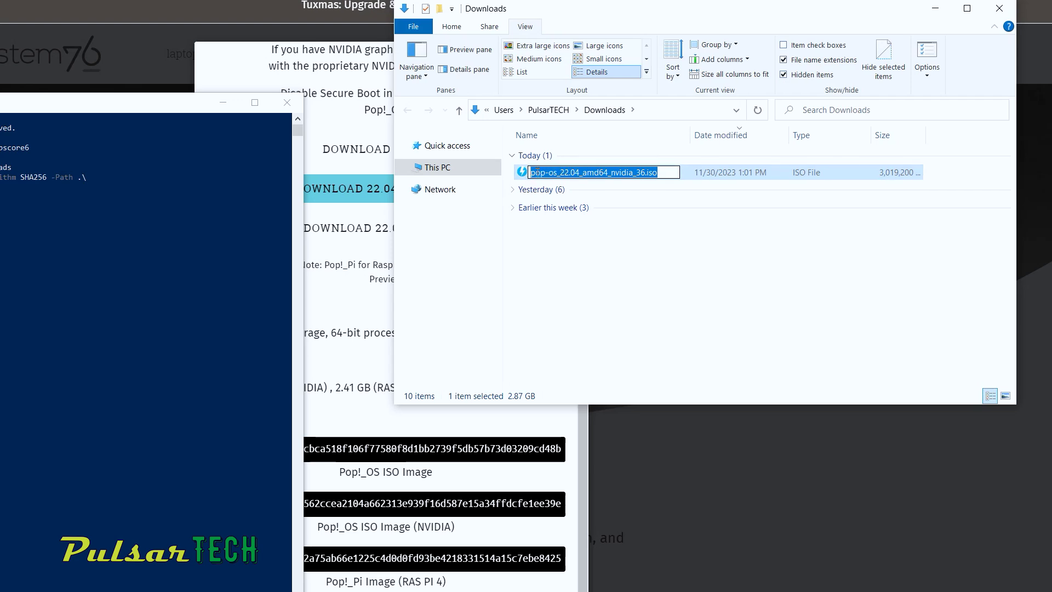
{"action": "right_click", "coordinate": [537, 173]}
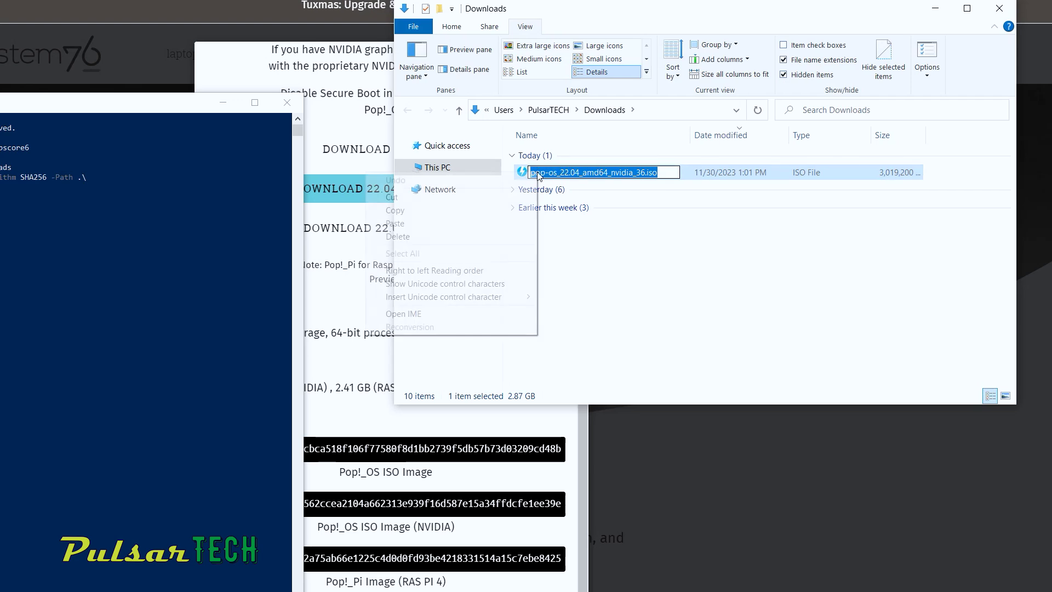
{"action": "left_click", "coordinate": [462, 208]}
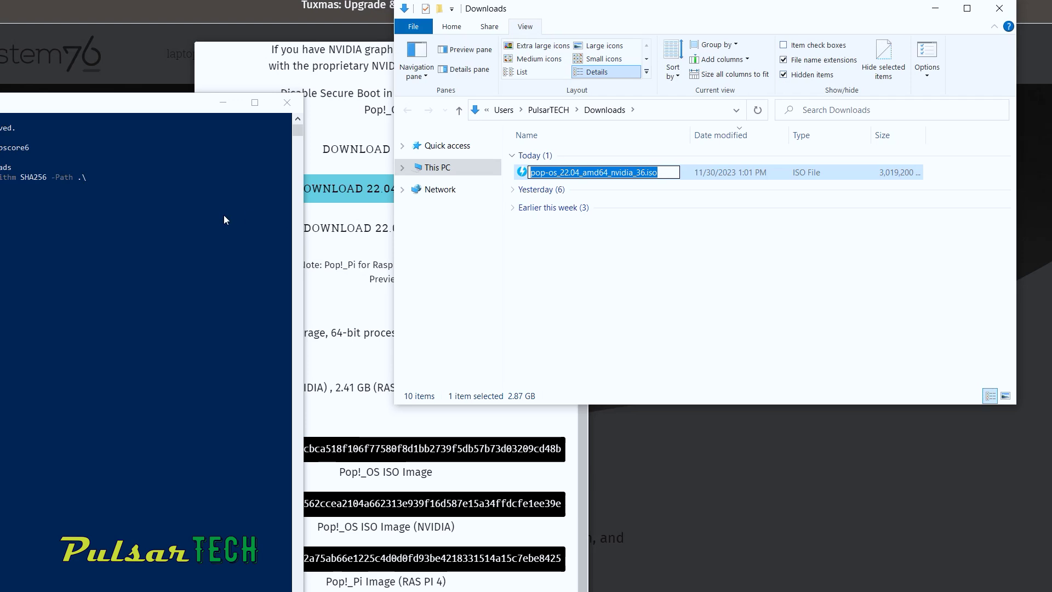
{"action": "left_click", "coordinate": [95, 177]}
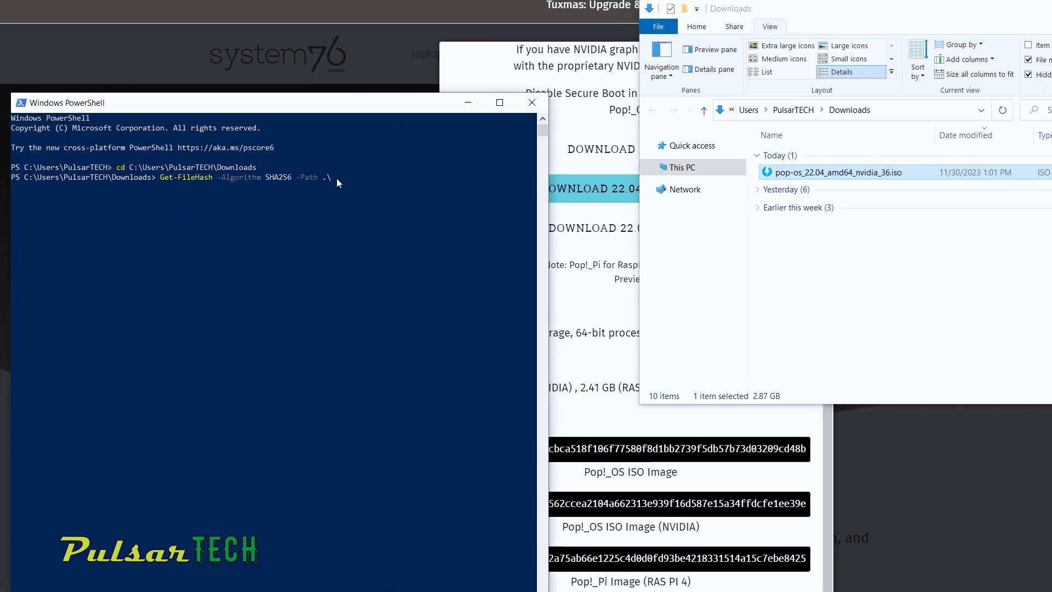
{"action": "key", "text": "ctrl+v"}
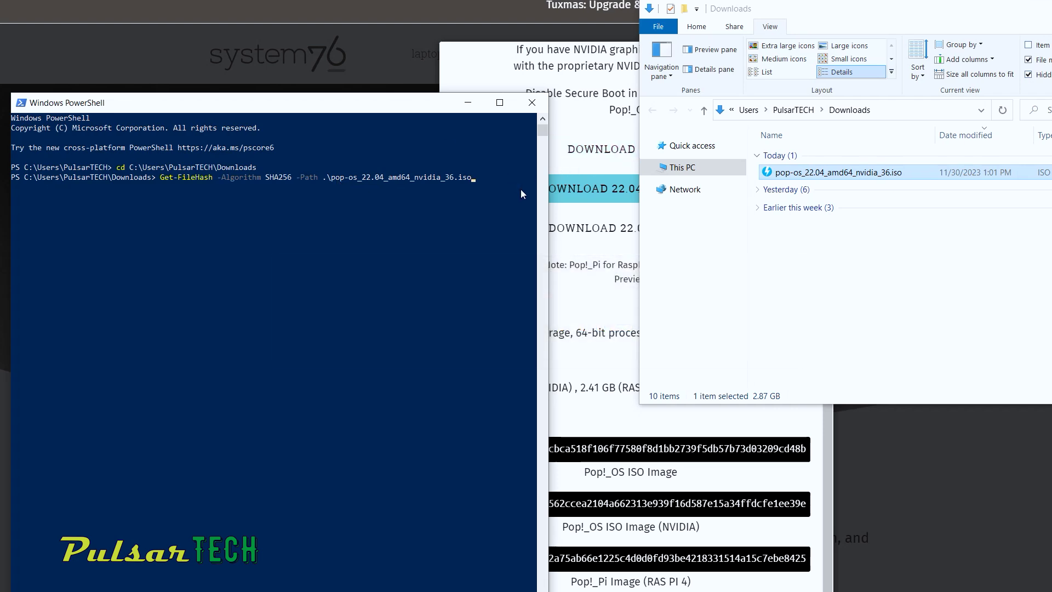
{"action": "key", "text": "Return"}
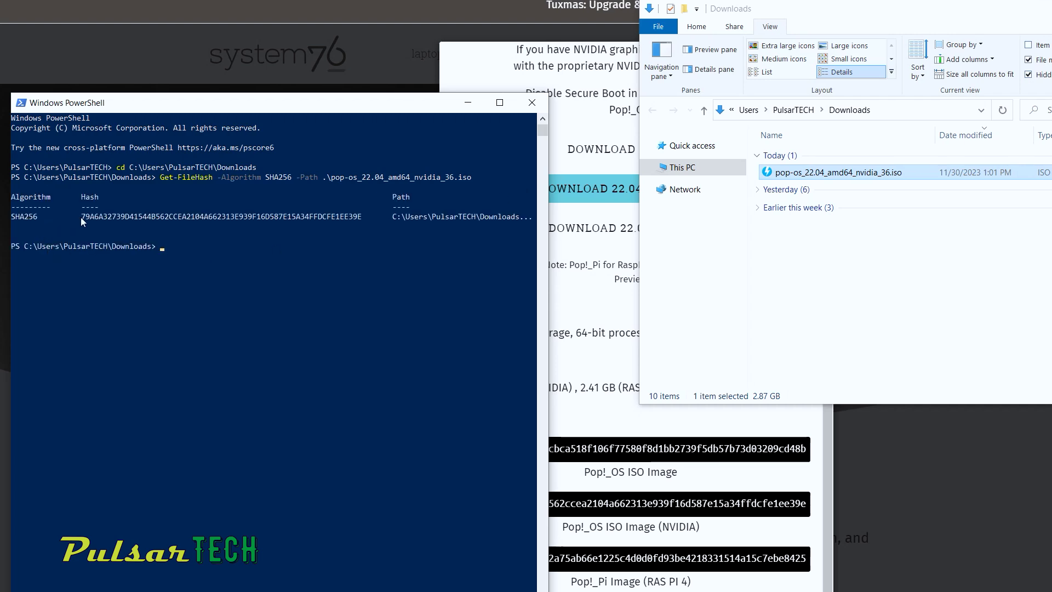
Compare the ISO's SHA256 hash in PowerShell with the Pop!_OS ISO Image (NVIDIA) checksum on the System76 download page.
{"action": "left_click_drag", "start_coordinate": [81, 214], "coordinate": [362, 219]}
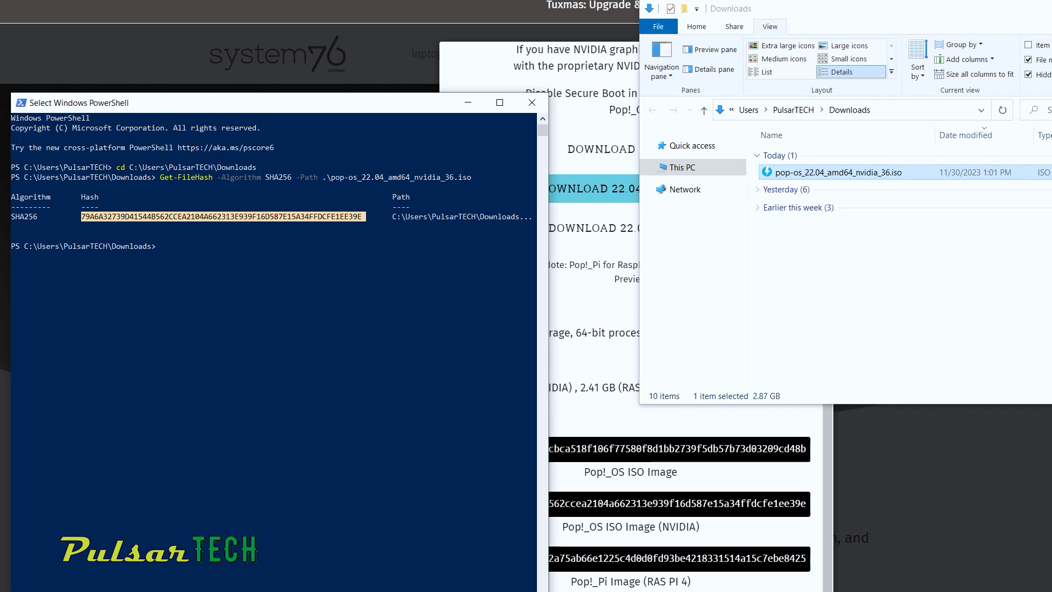
{"action": "left_click", "coordinate": [1051, 9]}
{"action": "left_click_drag", "start_coordinate": [400, 108], "coordinate": [372, 392]}
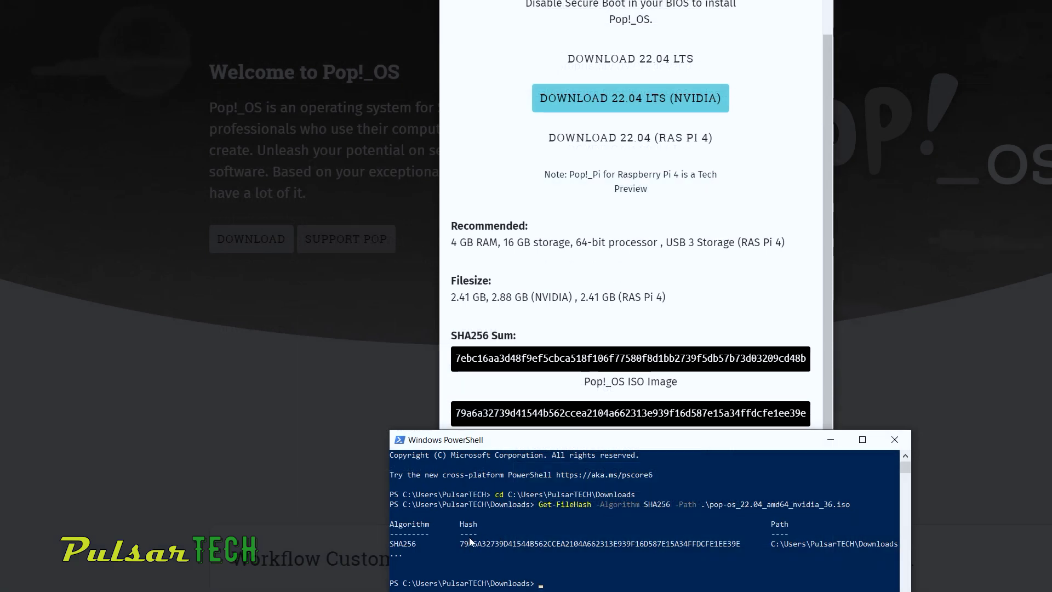
{"action": "left_click_drag", "start_coordinate": [460, 544], "coordinate": [737, 543]}
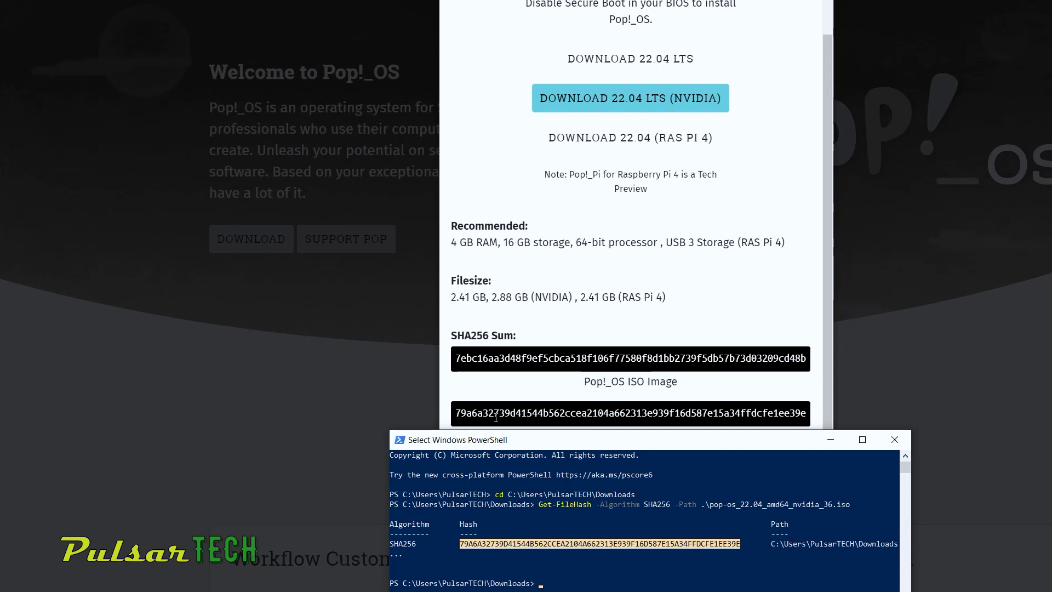
{"action": "left_click_drag", "start_coordinate": [456, 414], "coordinate": [810, 418]}
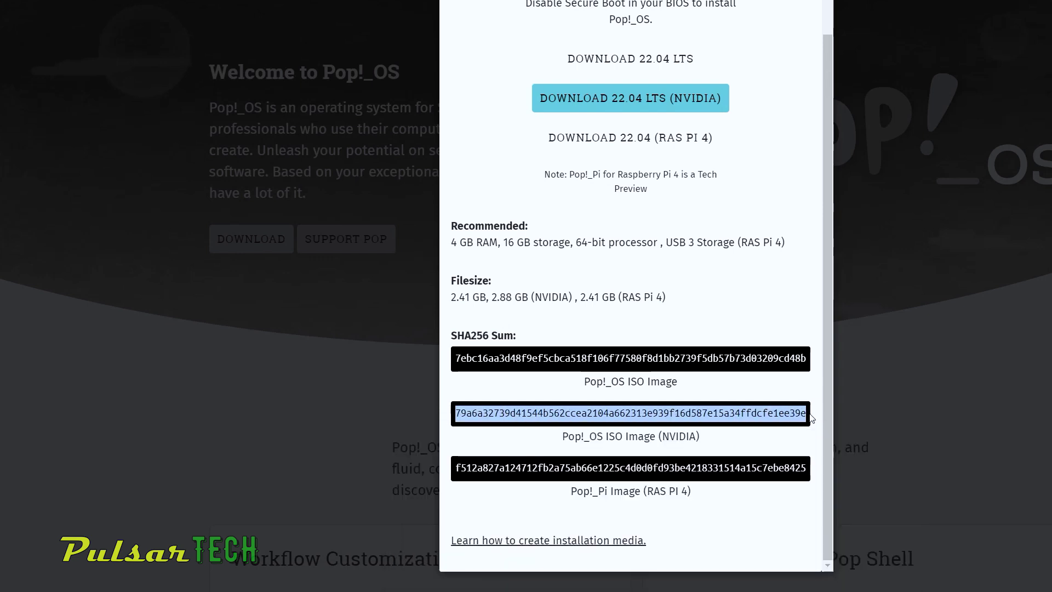
{"action": "key", "text": "alt+Tab"}
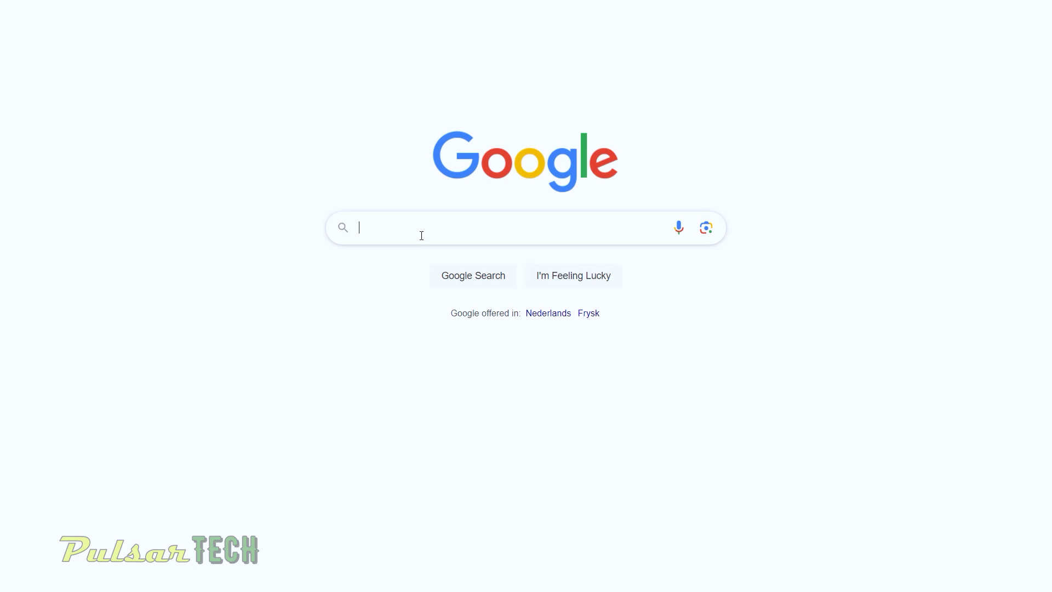
Search Google for HashCalc and complete its setup wizard with the option to launch HashCalc.
{"action": "type", "text": "Hash"}
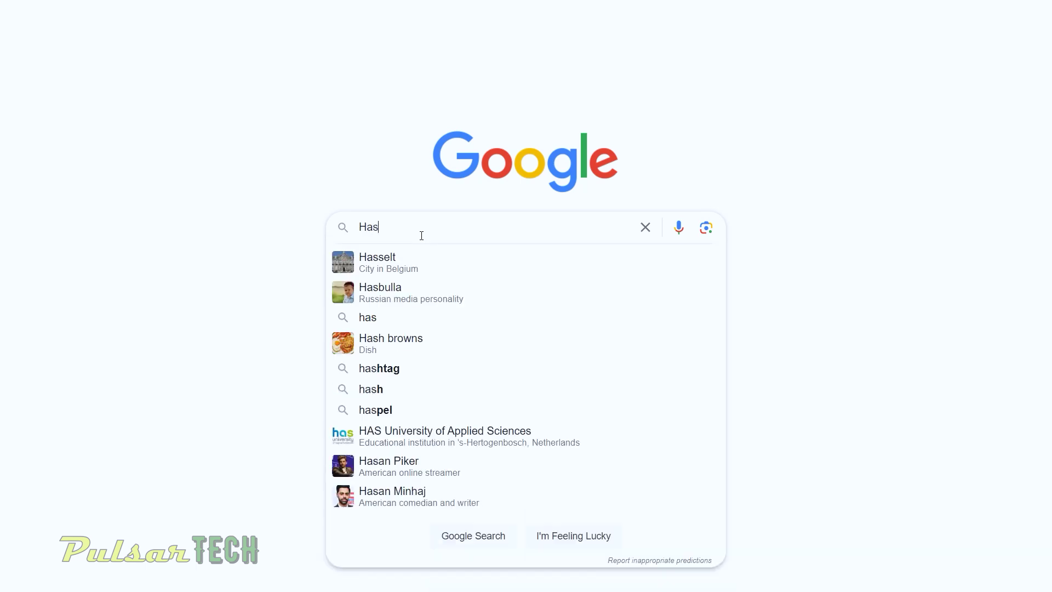
{"action": "type", "text": "Calc"}
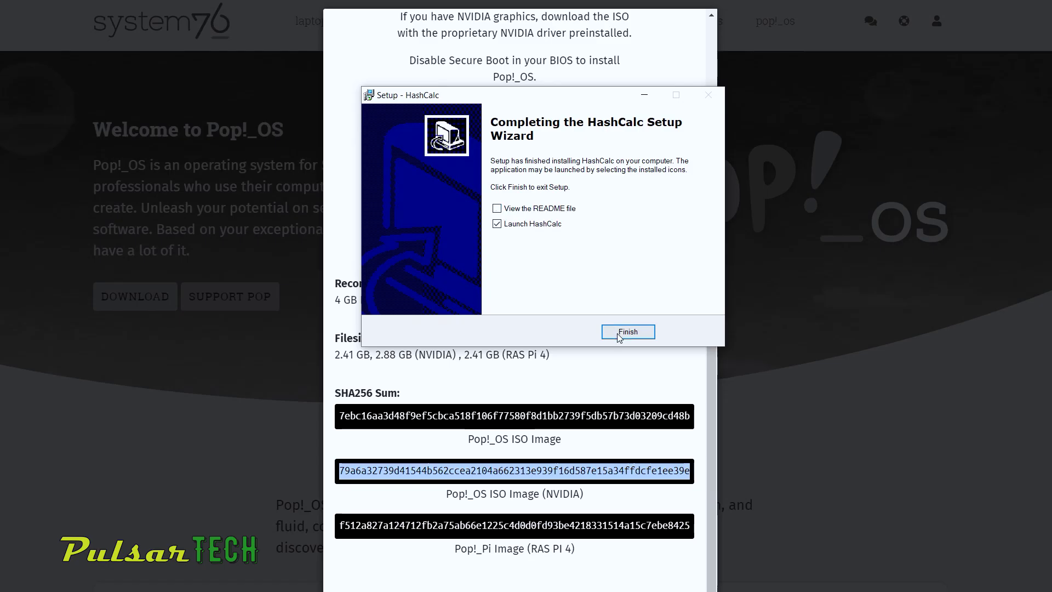
{"action": "left_click", "coordinate": [618, 332]}
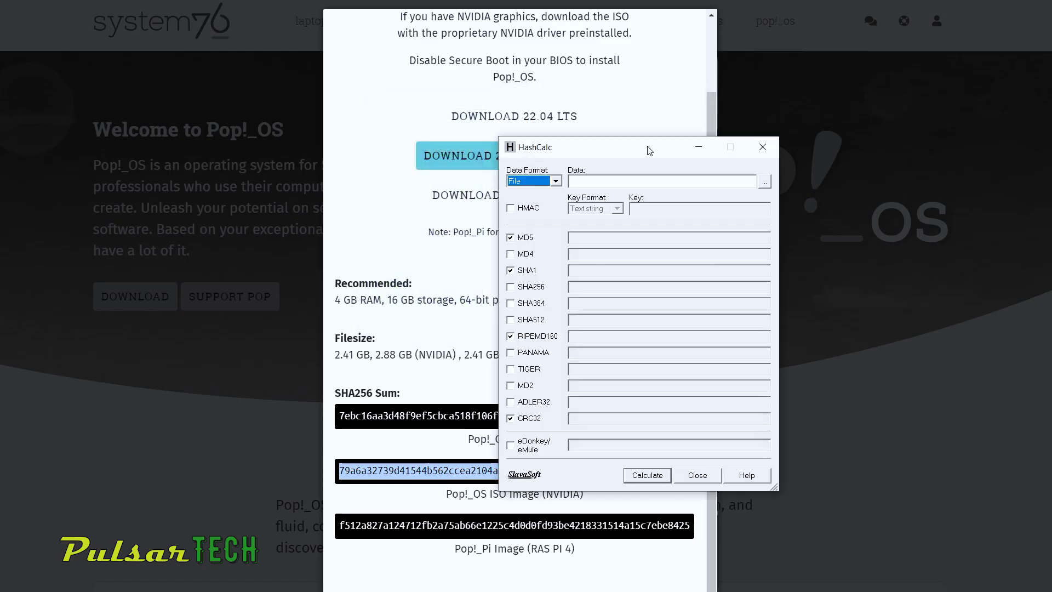
Enable only the SHA256 algorithm in HashCalc, turning off MD5, SHA1, RIPEMD160 and CRC32.
{"action": "left_click", "coordinate": [511, 238]}
{"action": "left_click", "coordinate": [511, 271]}
{"action": "left_click", "coordinate": [510, 287]}
{"action": "left_click", "coordinate": [510, 337]}
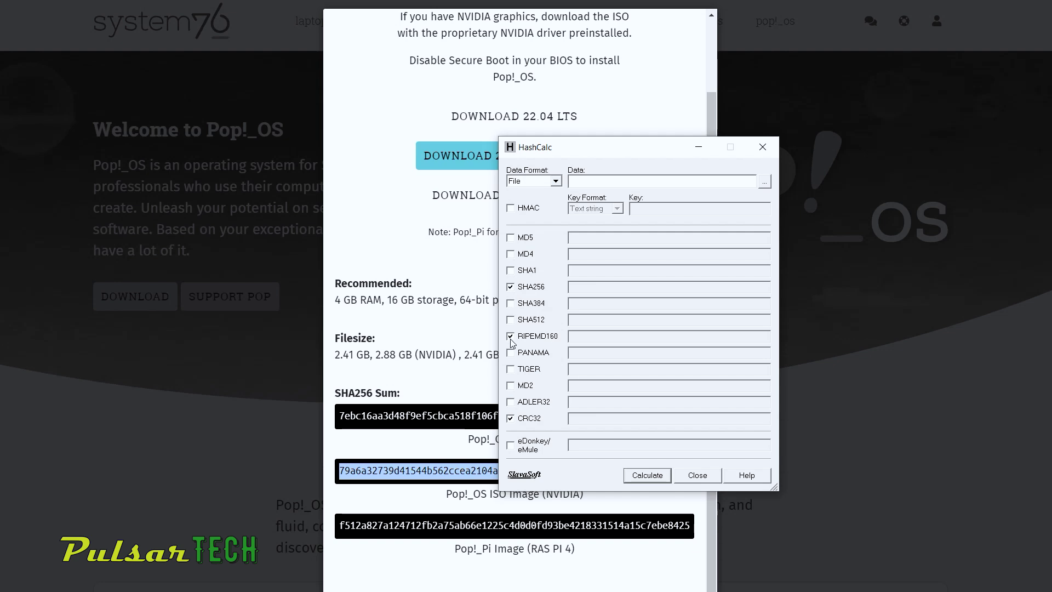
{"action": "left_click", "coordinate": [511, 419]}
Load pop-os_22.04_amd64_nvidia_36.iso from the Downloads folder as the data file and calculate its hash.
{"action": "left_click", "coordinate": [765, 181]}
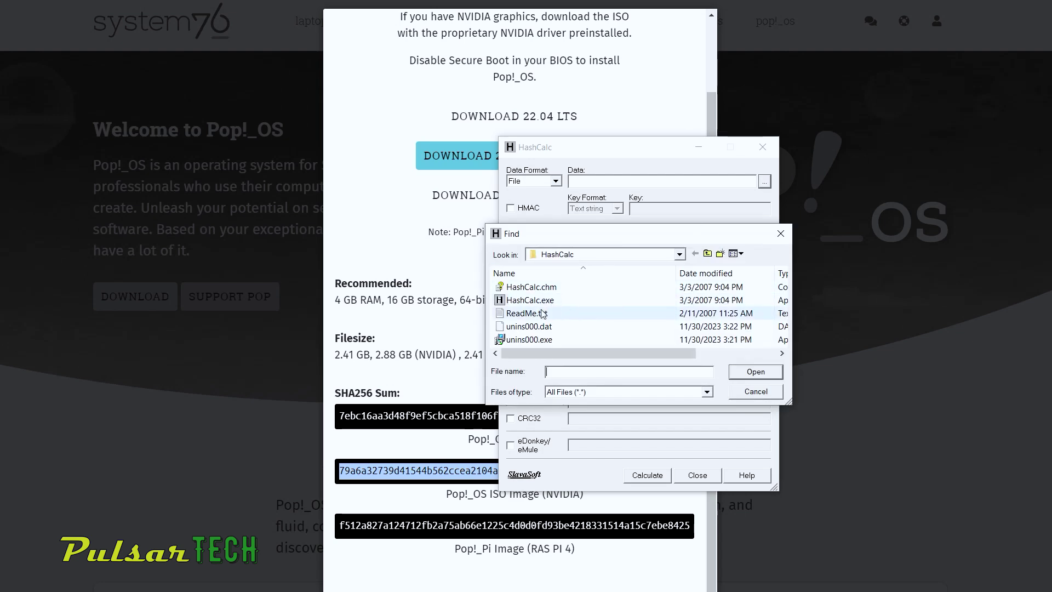
{"action": "left_click", "coordinate": [707, 254]}
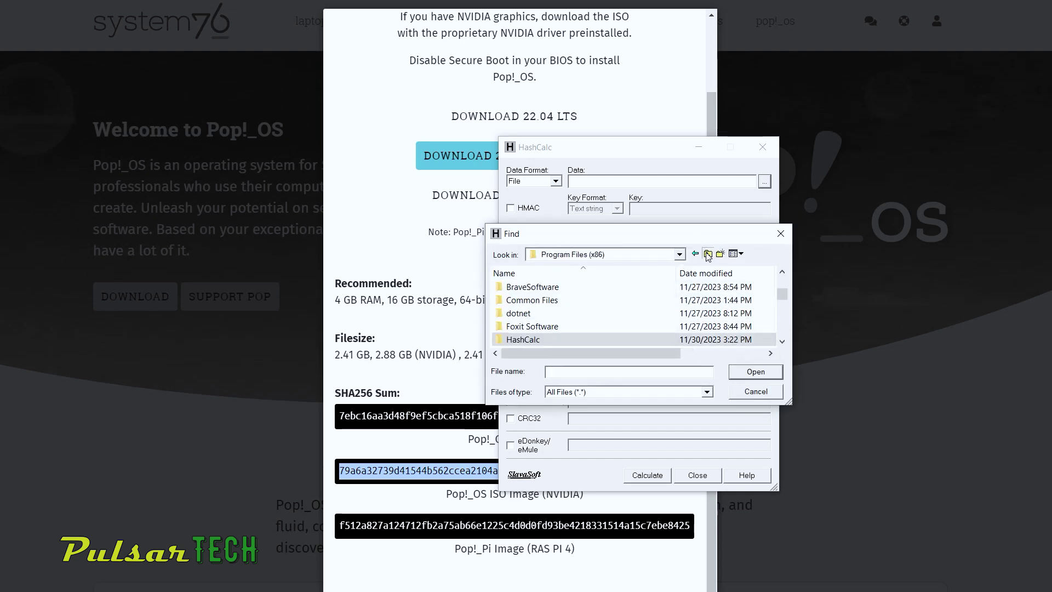
{"action": "left_click", "coordinate": [707, 254]}
{"action": "left_click", "coordinate": [708, 254]}
{"action": "scroll", "coordinate": [555, 328], "scroll_direction": "up", "scroll_amount": 5}
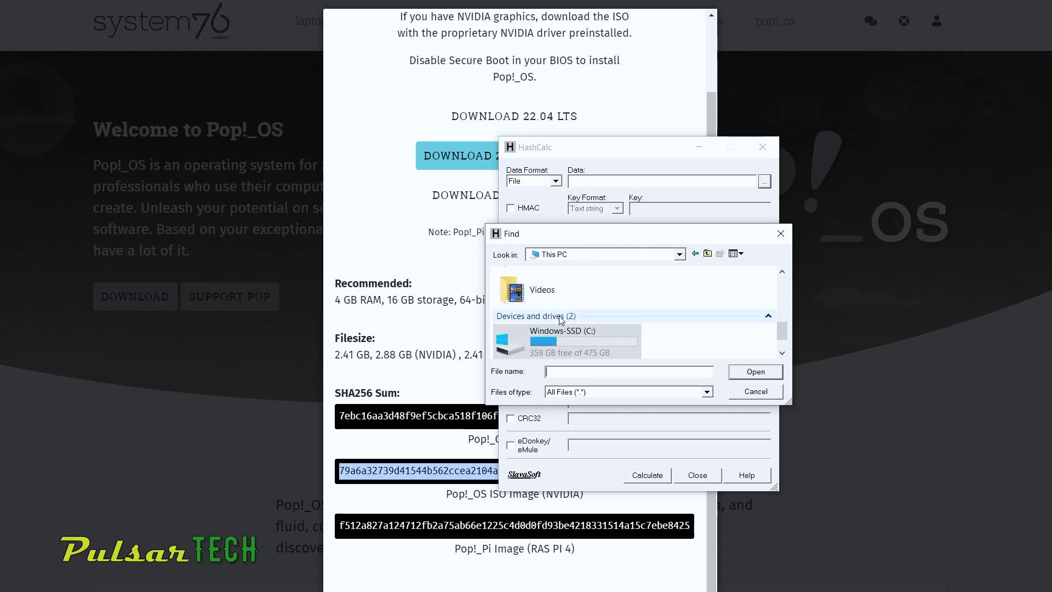
{"action": "double_click", "coordinate": [555, 337]}
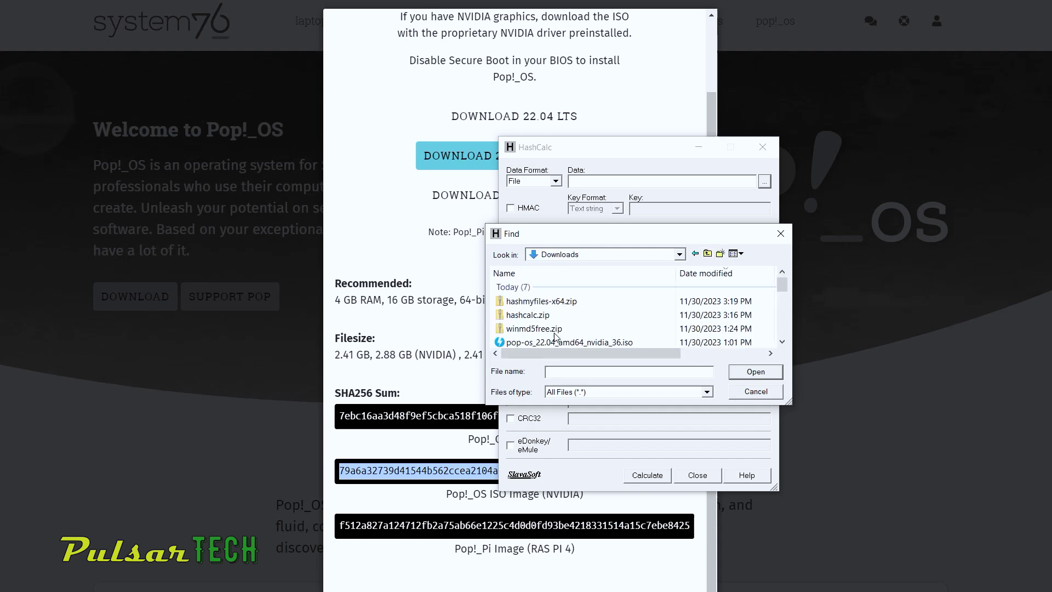
{"action": "left_click", "coordinate": [545, 305]}
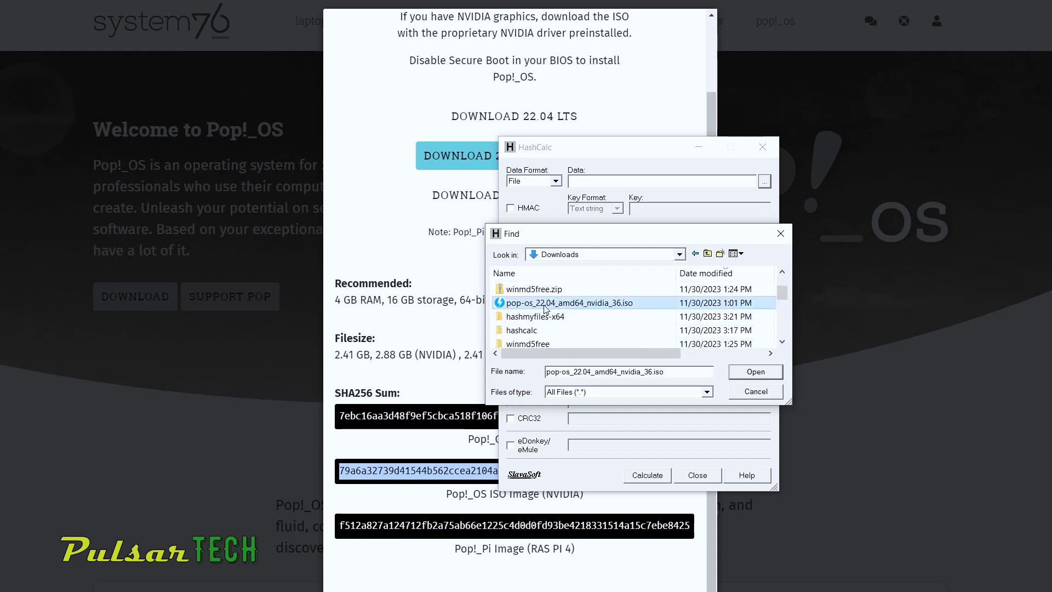
{"action": "left_click", "coordinate": [745, 372]}
{"action": "left_click", "coordinate": [640, 474]}
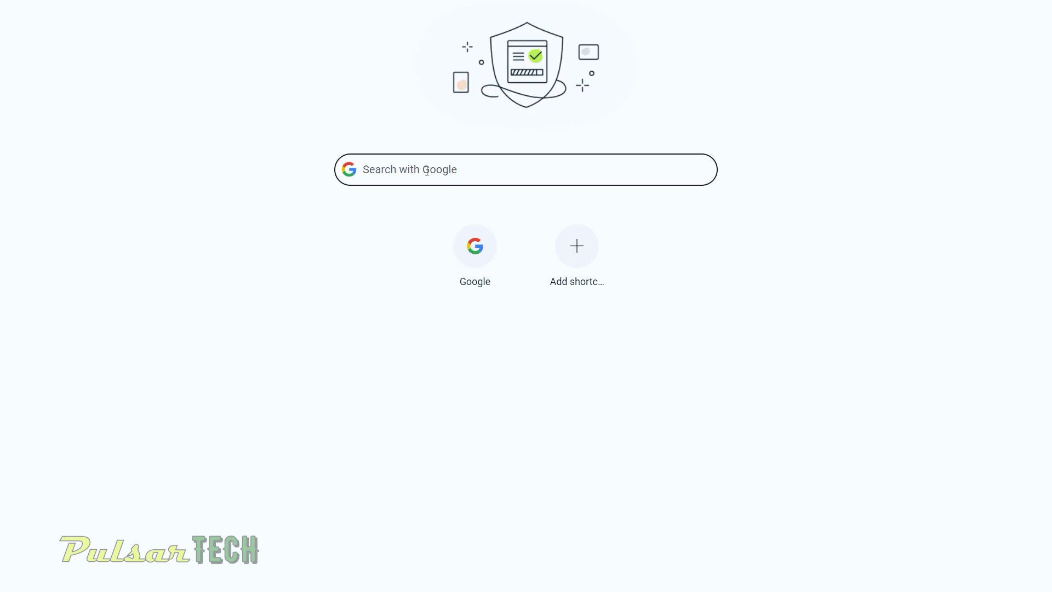
Search Google for BalenaEtcher in the browser and open the official etcher.balena.io site to find the download.
{"action": "left_click", "coordinate": [382, 172]}
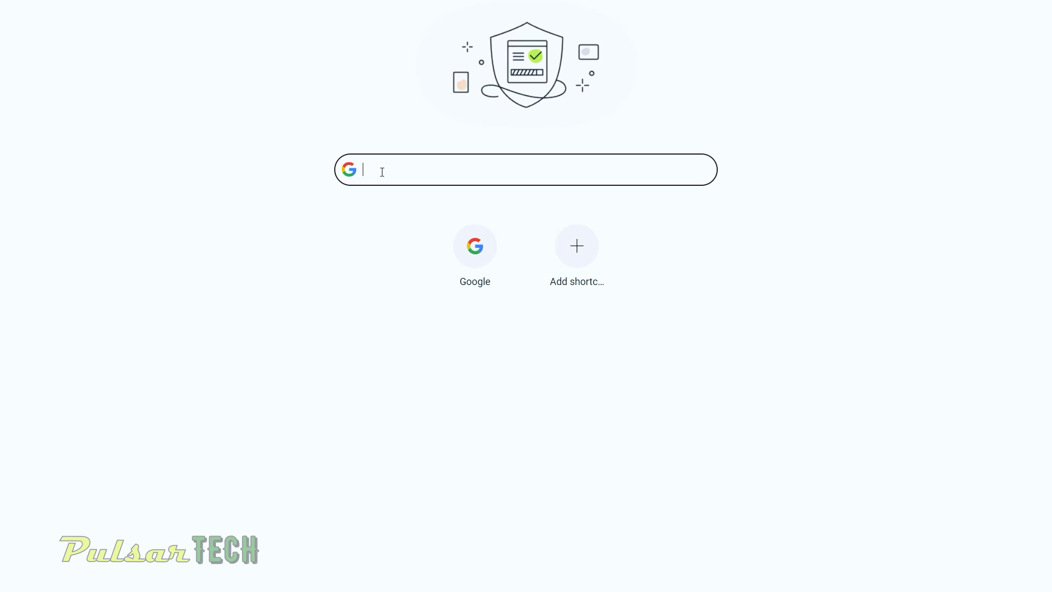
{"action": "type", "text": "BalenaEtcher"}
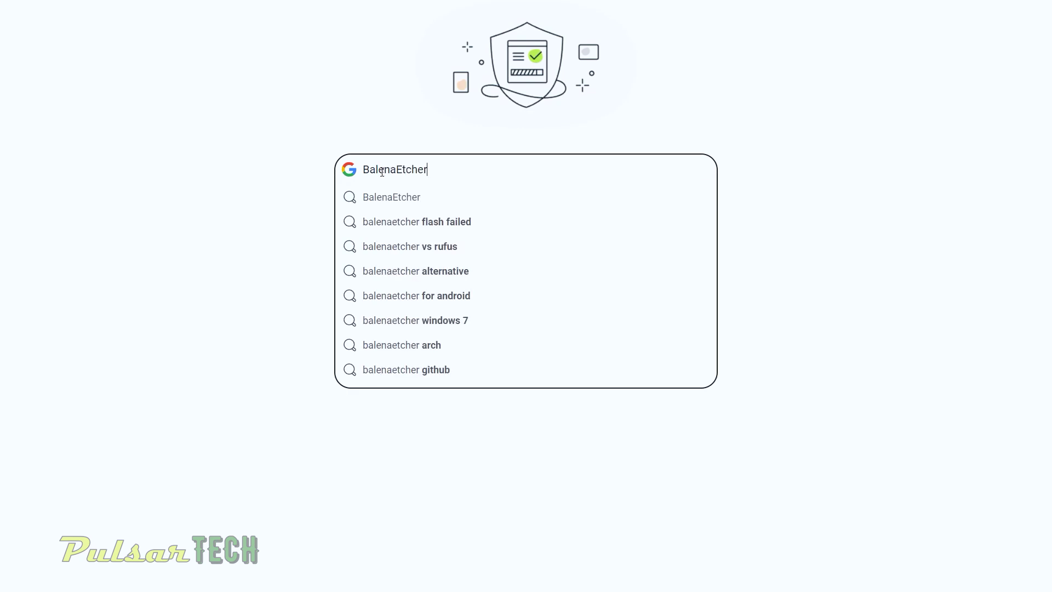
{"action": "key", "text": "Return"}
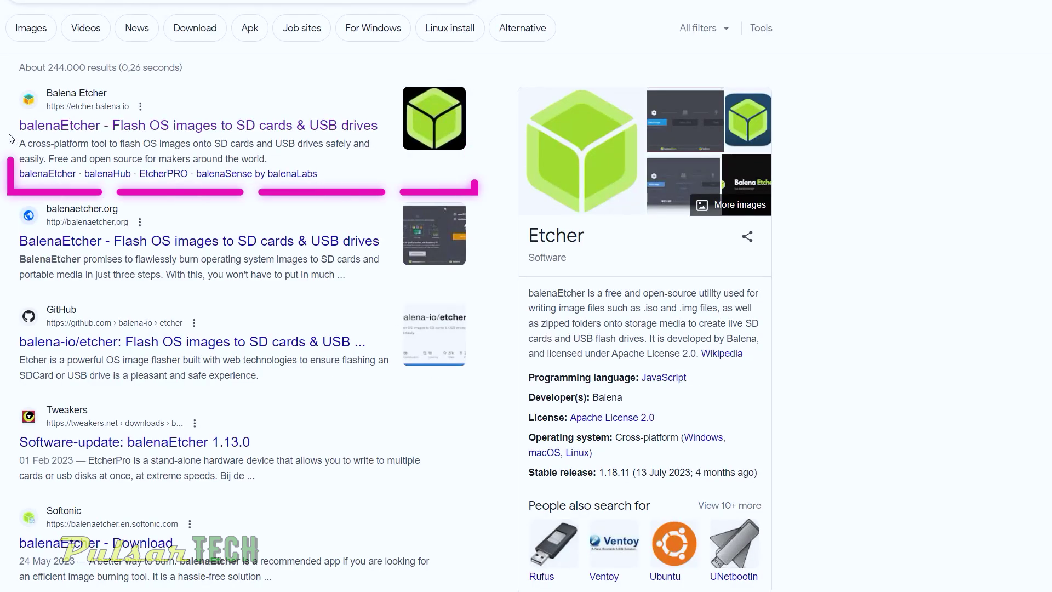
{"action": "left_click_drag", "start_coordinate": [10, 128], "coordinate": [376, 132]}
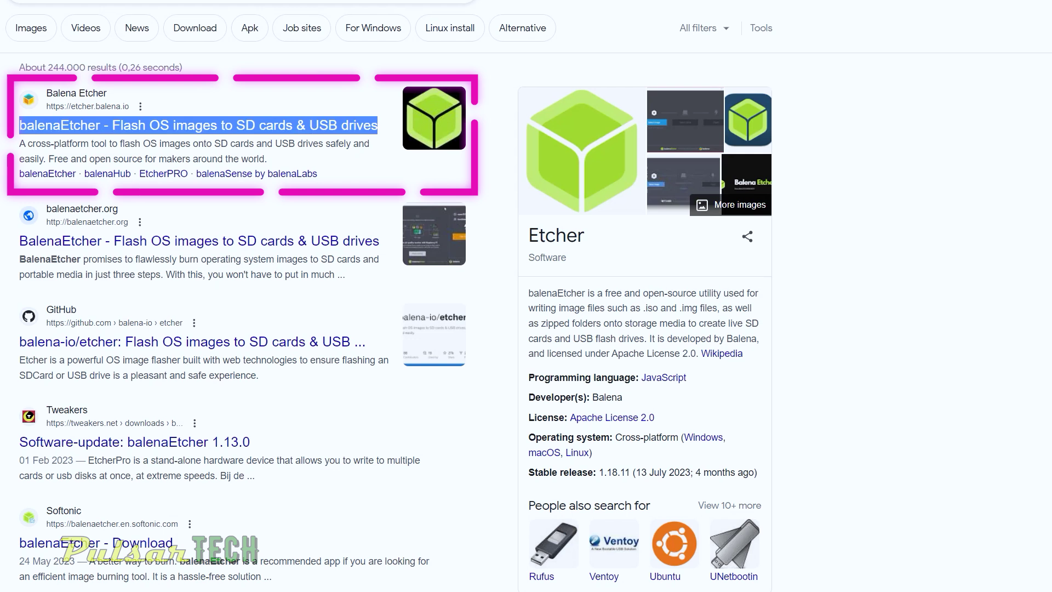
{"action": "left_click", "coordinate": [57, 130]}
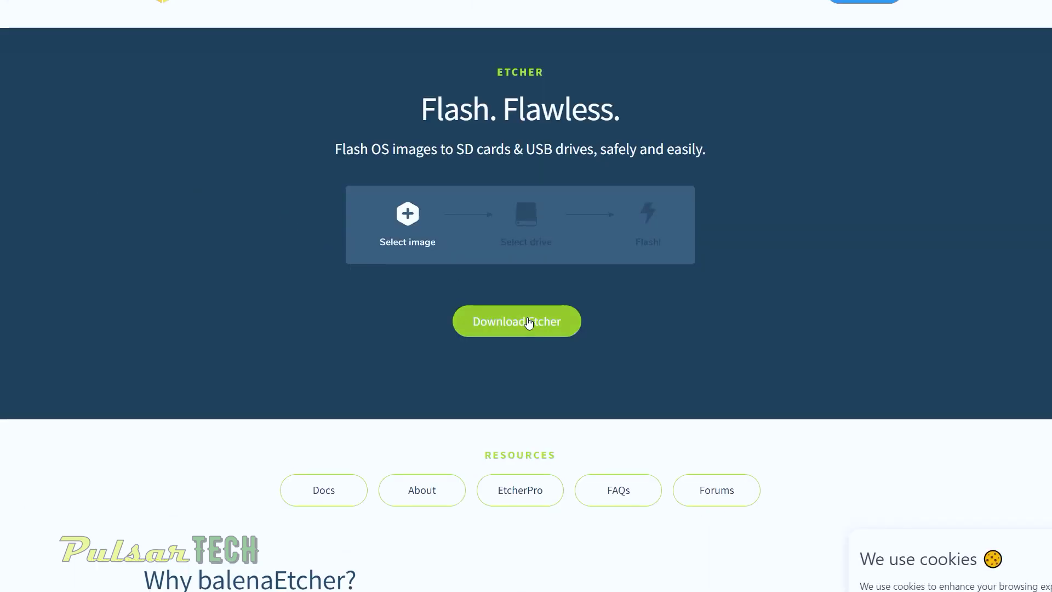
{"action": "scroll", "coordinate": [525, 324], "scroll_direction": "down", "scroll_amount": 2}
{"action": "scroll", "coordinate": [524, 325], "scroll_direction": "down", "scroll_amount": 15}
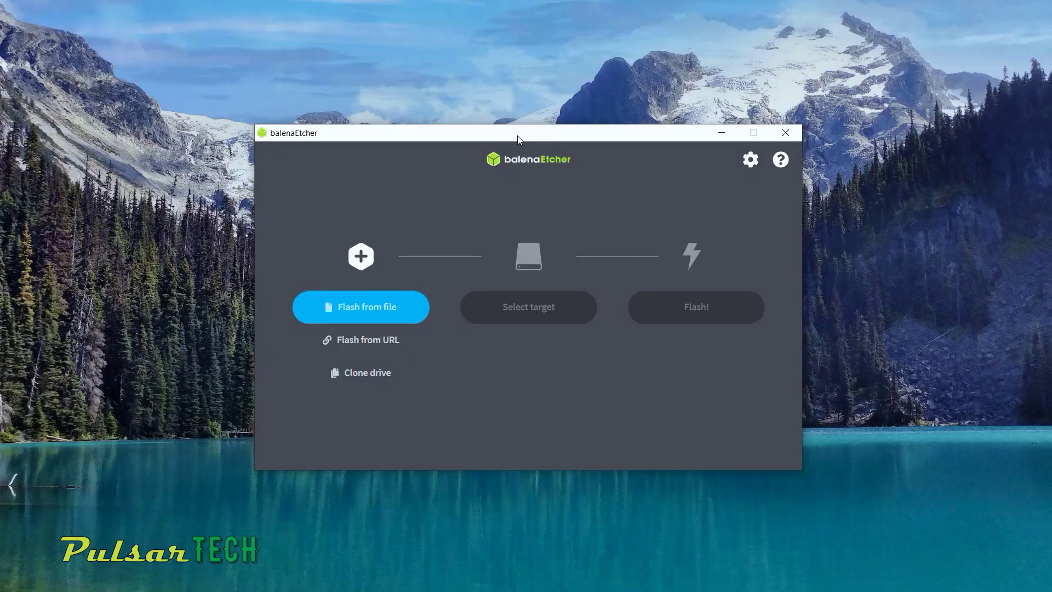
In balenaEtcher, choose pop-os_22.04_amd64_nvidia_36.iso from the Downloads folder as the image to flash.
{"action": "left_click_drag", "start_coordinate": [518, 138], "coordinate": [527, 129]}
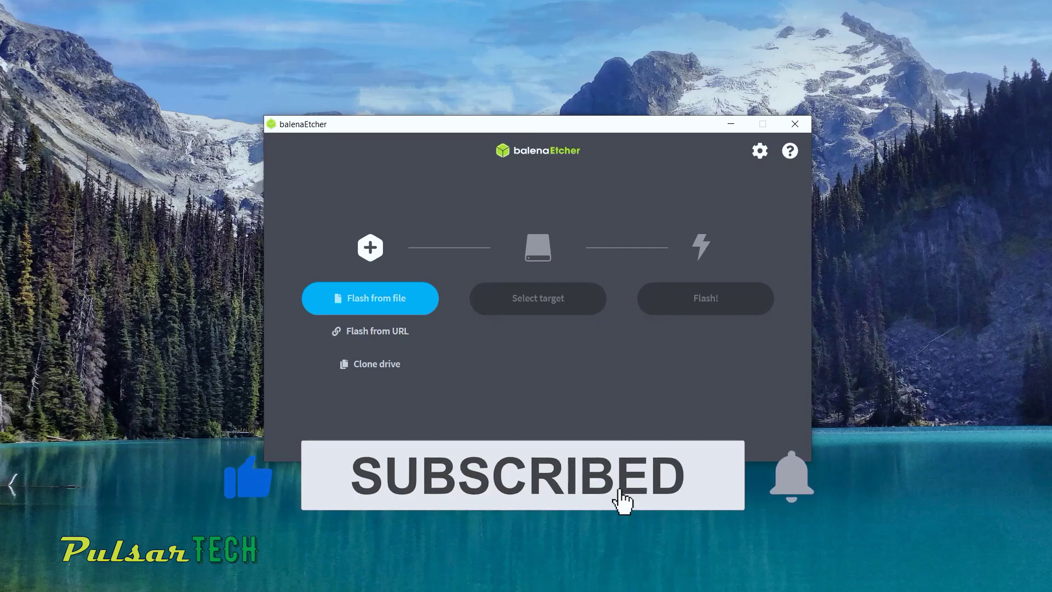
{"action": "left_click", "coordinate": [377, 304]}
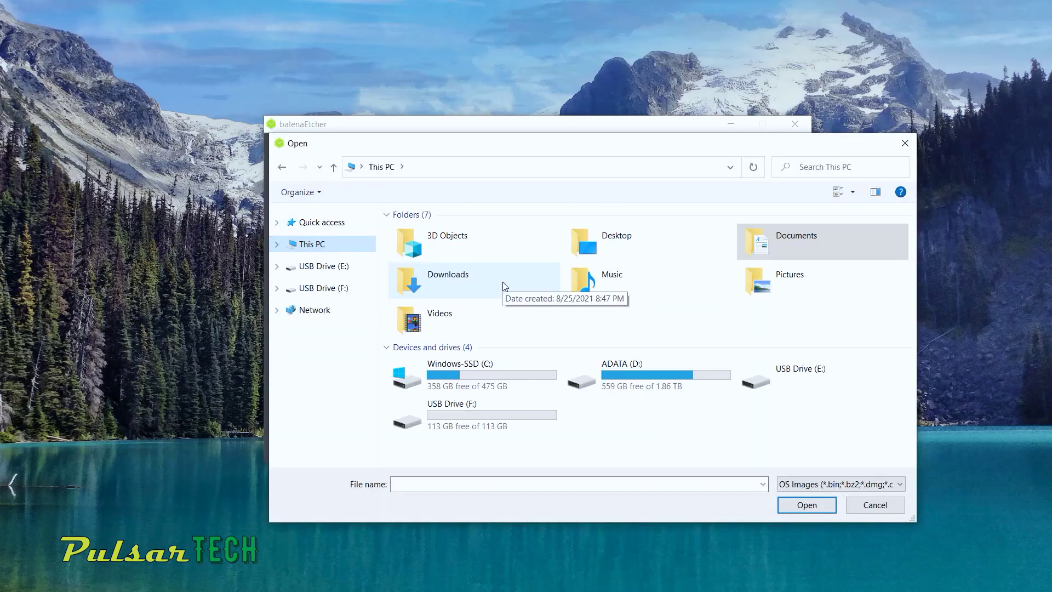
{"action": "double_click", "coordinate": [503, 283]}
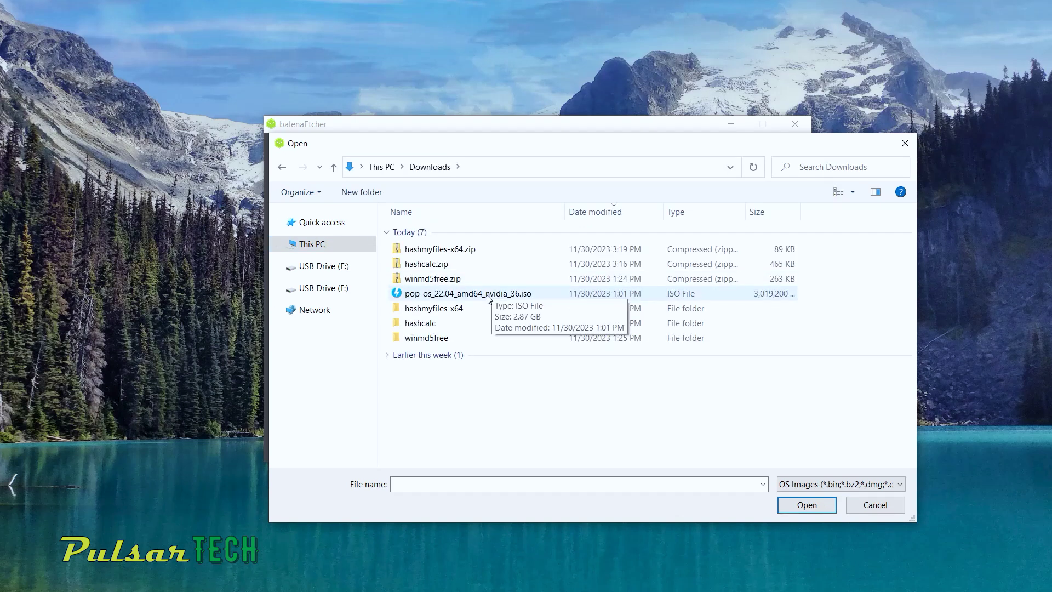
{"action": "left_click", "coordinate": [488, 296]}
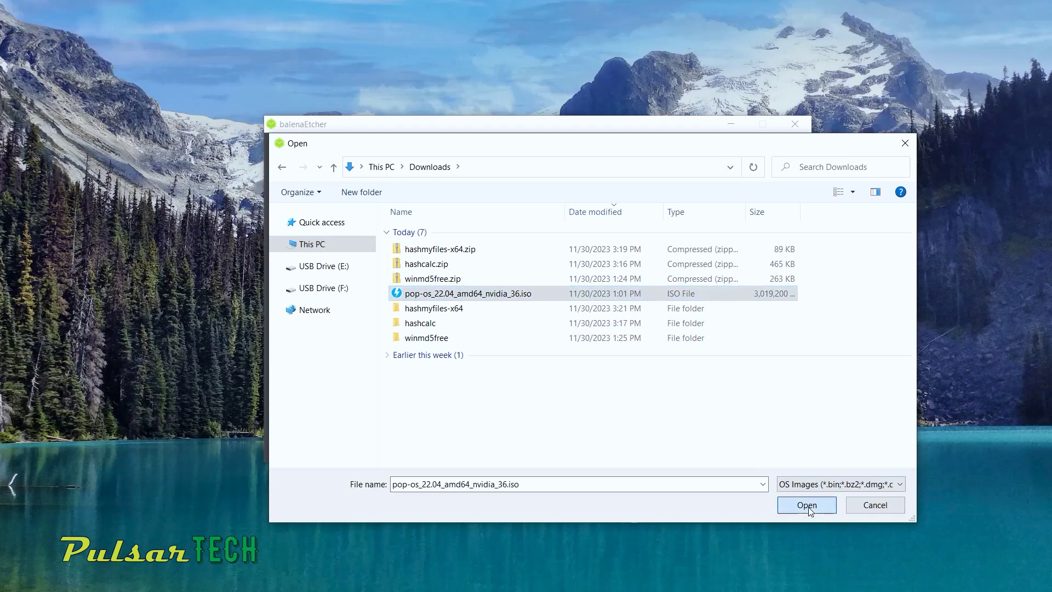
{"action": "left_click", "coordinate": [807, 504]}
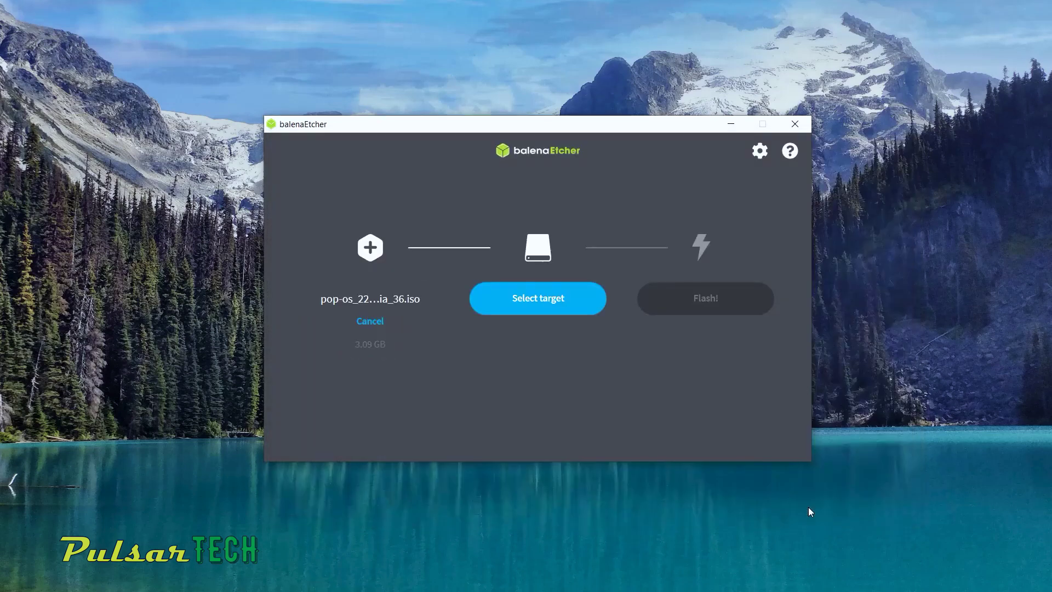
Choose the 125 GB SanDisk Cruzer 3.0 USB device as the target and start flashing the image.
{"action": "left_click", "coordinate": [510, 311]}
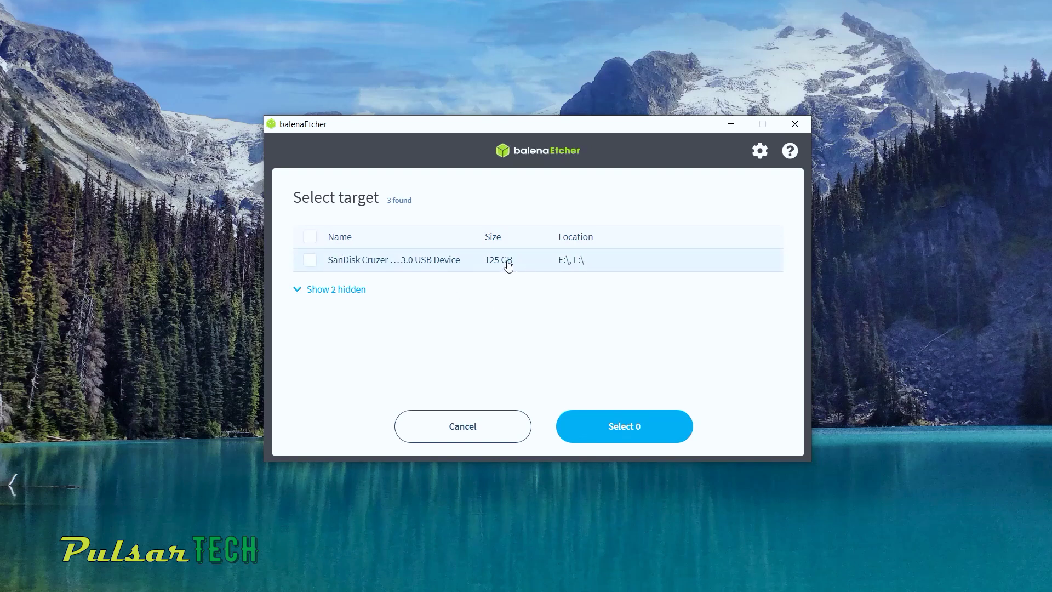
{"action": "left_click", "coordinate": [311, 262]}
{"action": "left_click", "coordinate": [611, 428]}
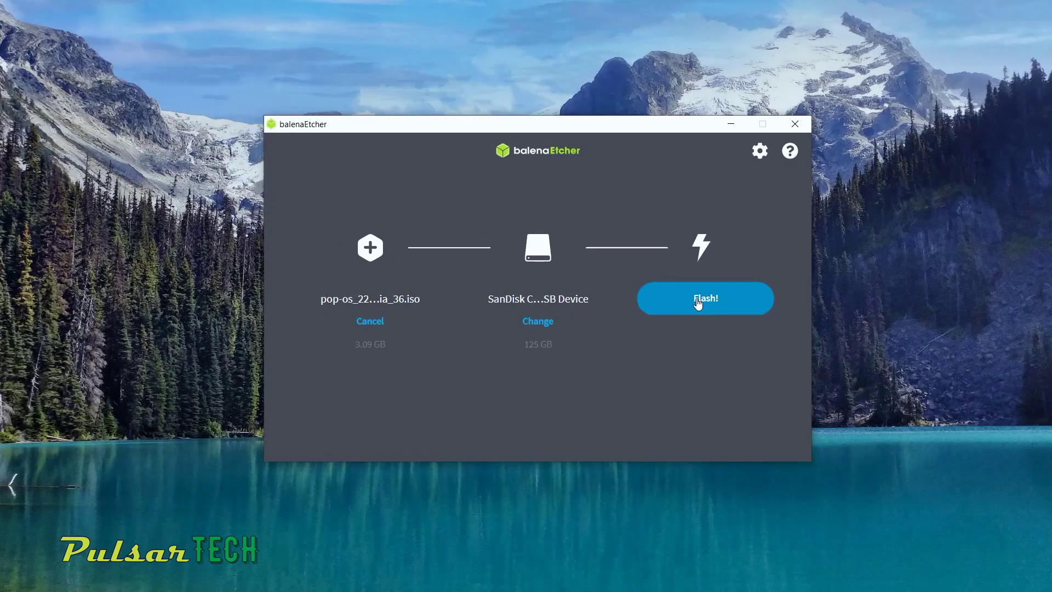
{"action": "left_click", "coordinate": [697, 304]}
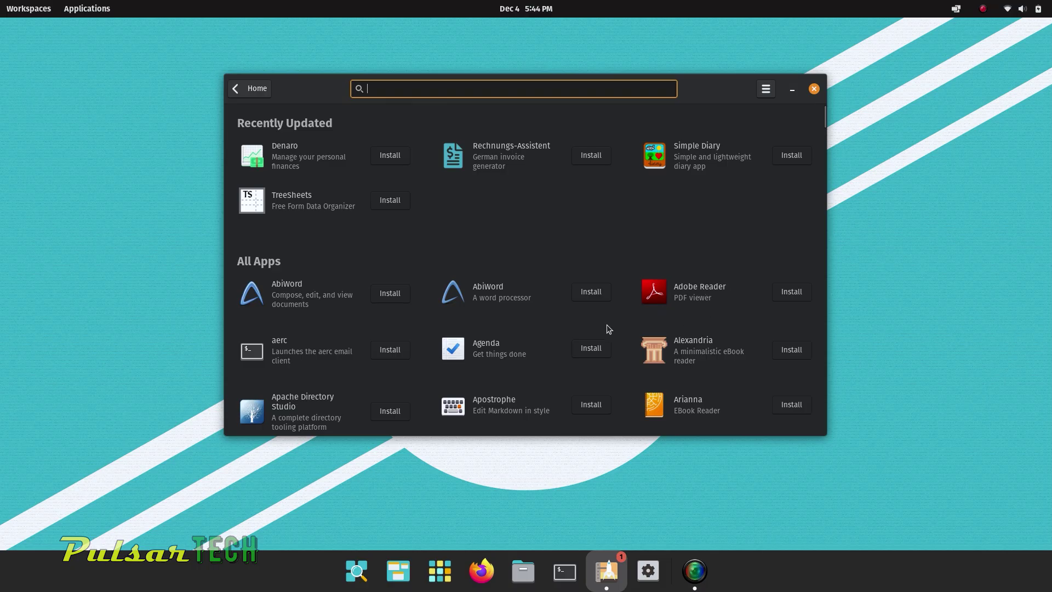
Browse the All Apps list and the app categories in the Pop!_OS software store.
{"action": "scroll", "coordinate": [587, 377], "scroll_direction": "down", "scroll_amount": 4}
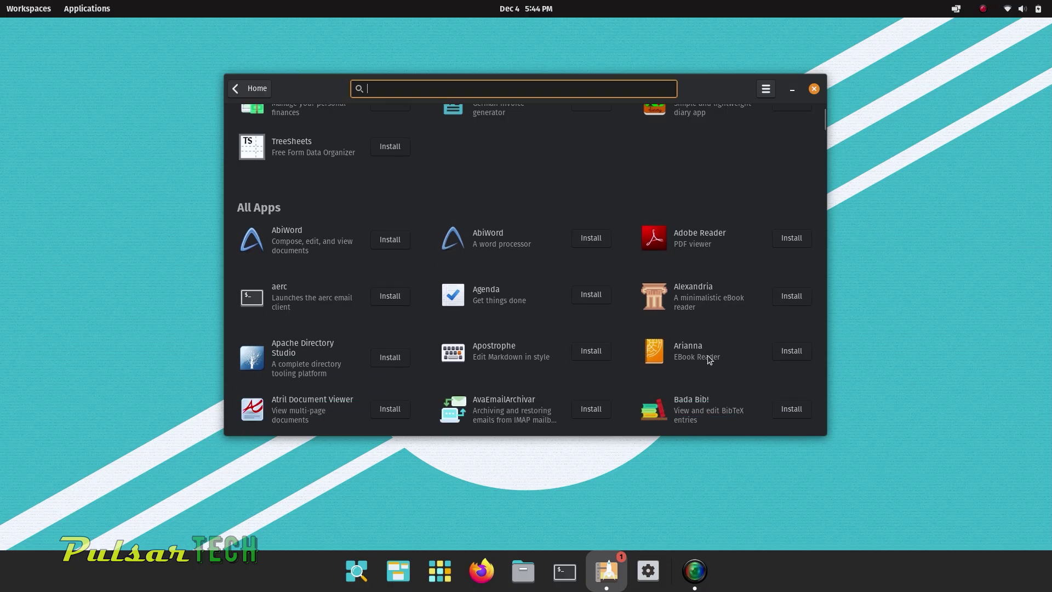
{"action": "scroll", "coordinate": [502, 355], "scroll_direction": "down", "scroll_amount": 2}
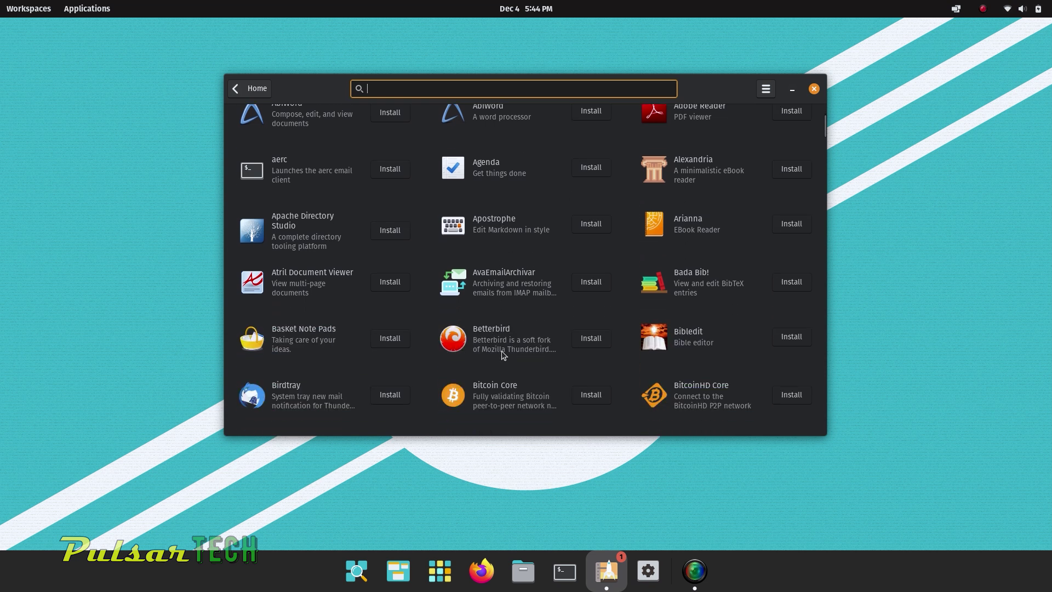
{"action": "scroll", "coordinate": [493, 334], "scroll_direction": "down", "scroll_amount": 1}
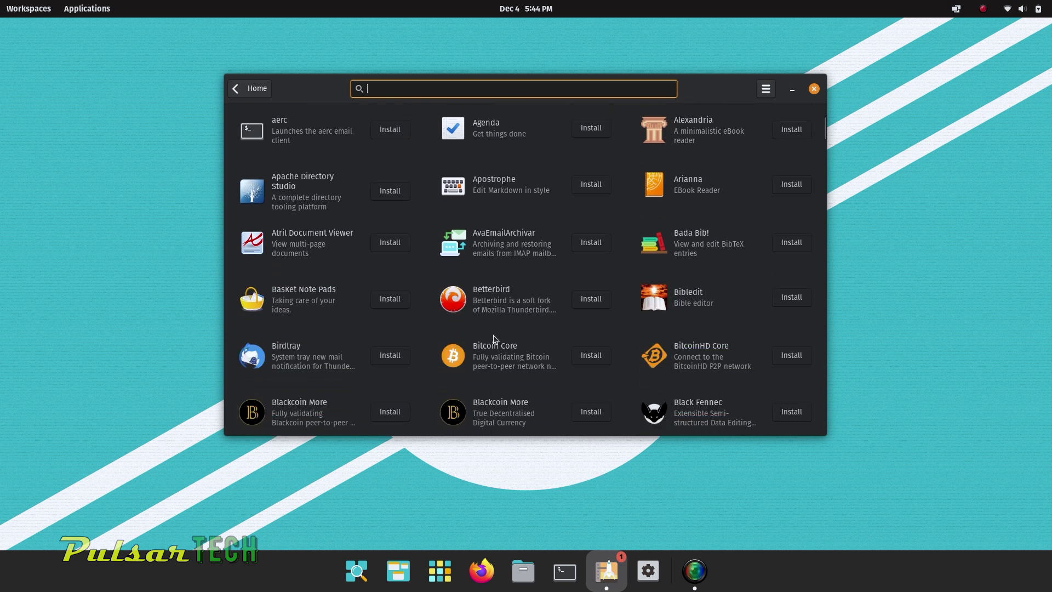
{"action": "scroll", "coordinate": [493, 334], "scroll_direction": "down", "scroll_amount": 7}
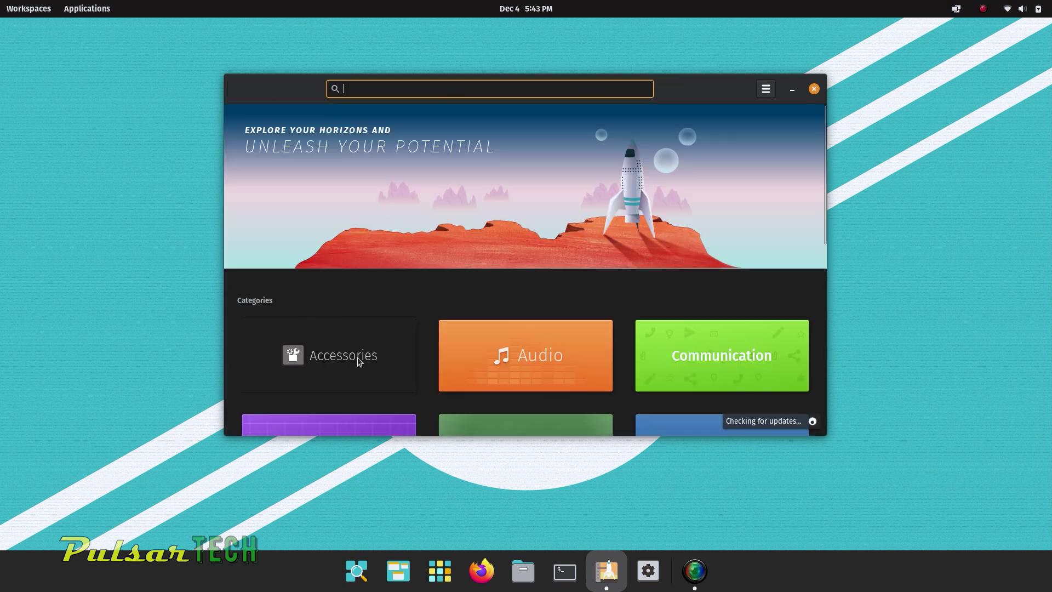
{"action": "scroll", "coordinate": [385, 352], "scroll_direction": "down", "scroll_amount": 2}
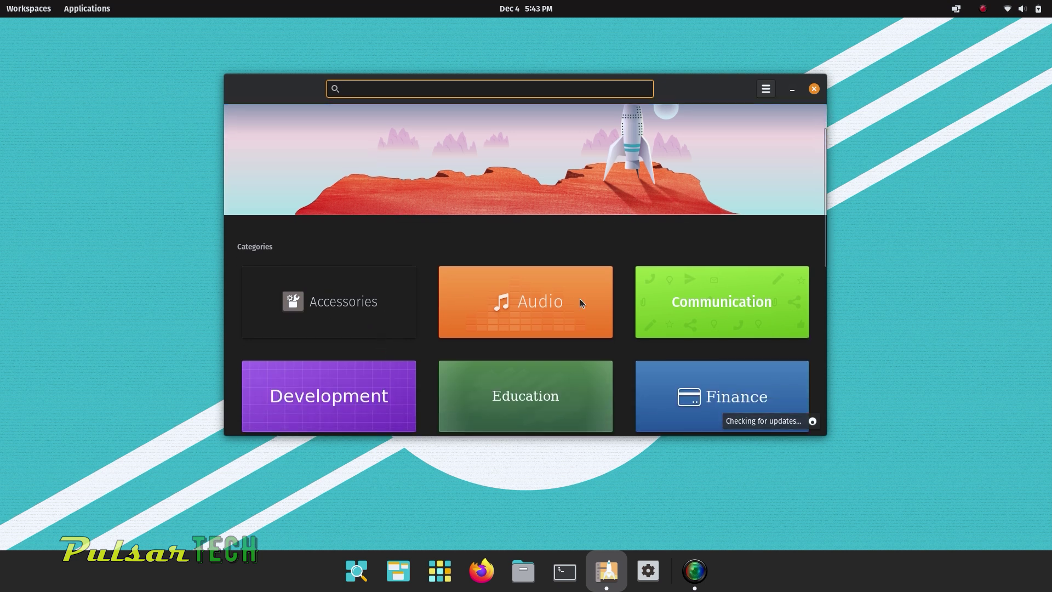
{"action": "scroll", "coordinate": [383, 349], "scroll_direction": "down", "scroll_amount": 3}
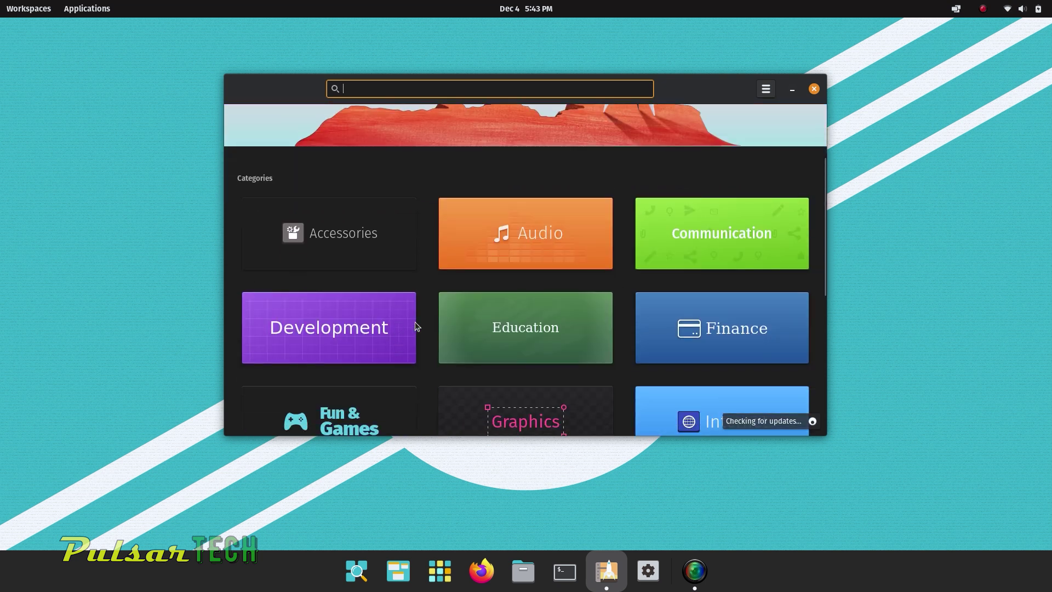
Look through the remaining app categories in the Pop!_OS software store.
{"action": "scroll", "coordinate": [543, 321], "scroll_direction": "down", "scroll_amount": 8}
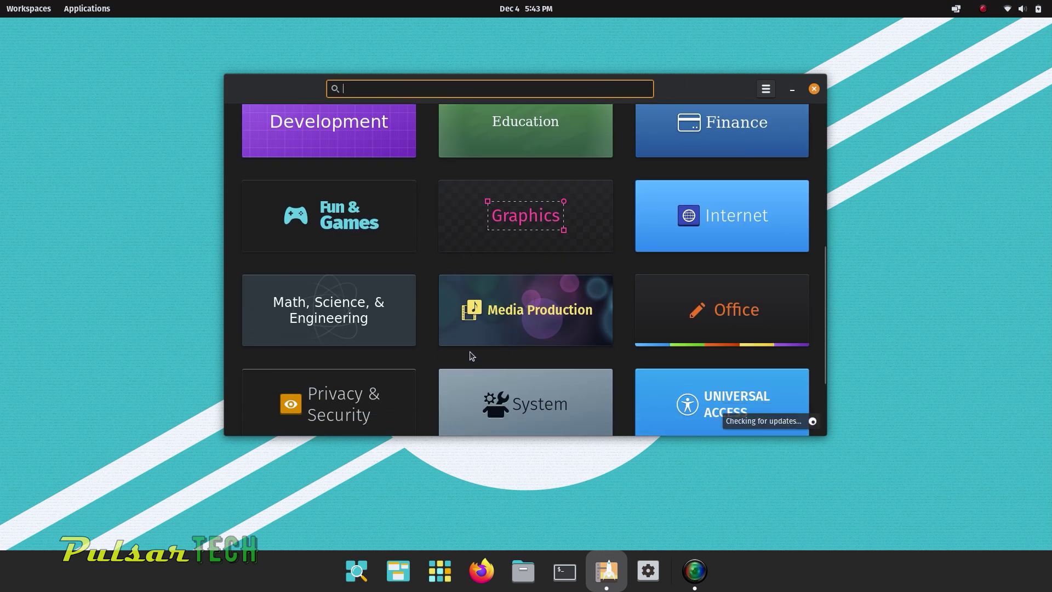
{"action": "scroll", "coordinate": [484, 317], "scroll_direction": "down", "scroll_amount": 1}
{"action": "scroll", "coordinate": [483, 314], "scroll_direction": "down", "scroll_amount": 2}
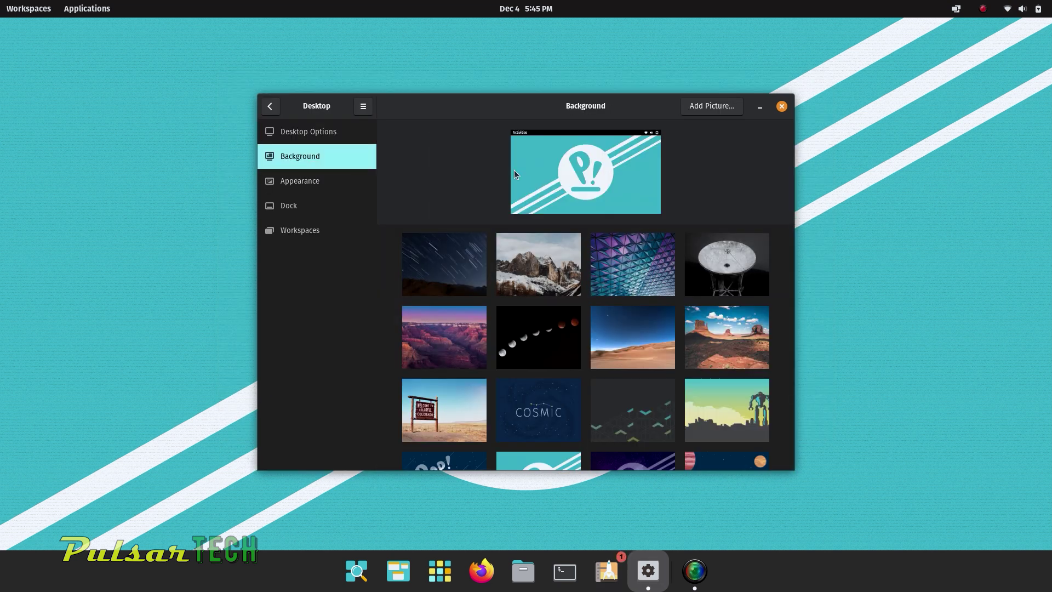
Set the desktop background to the purple starry Pop! logo wallpaper and switch the desktop appearance to Light.
{"action": "scroll", "coordinate": [528, 399], "scroll_direction": "down", "scroll_amount": 3}
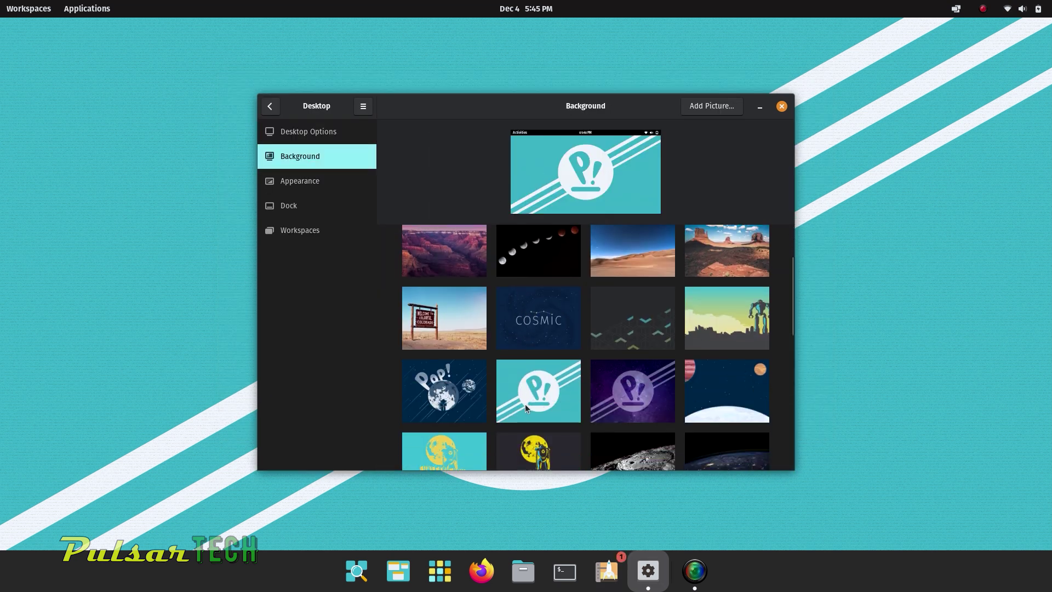
{"action": "left_click", "coordinate": [623, 391]}
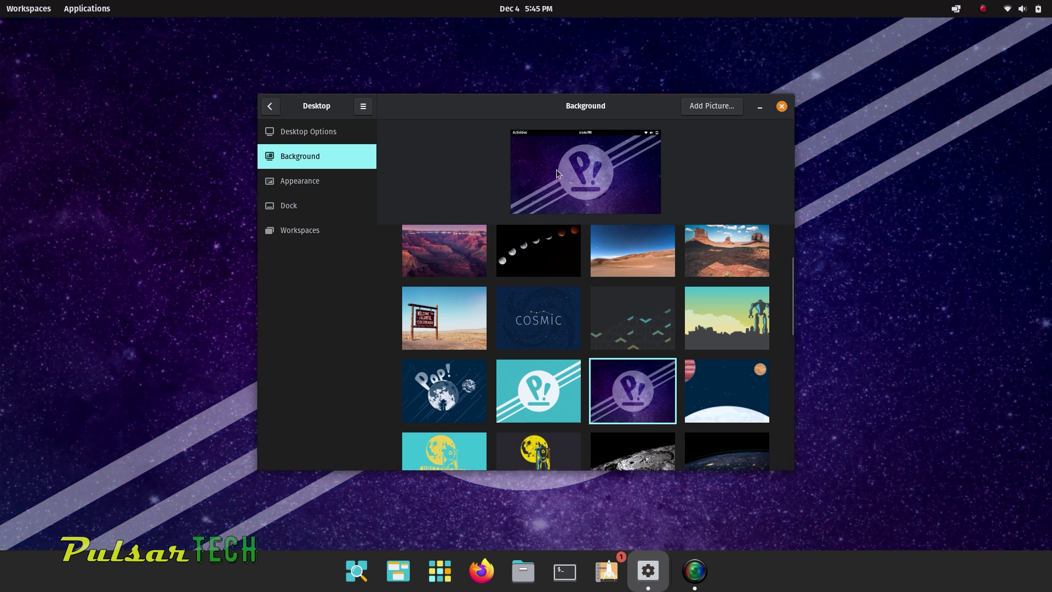
{"action": "mouse_move", "coordinate": [519, 104]}
{"action": "left_mouse_down"}
{"action": "mouse_move", "coordinate": [628, 273]}
{"action": "mouse_move", "coordinate": [612, 277]}
{"action": "mouse_move", "coordinate": [535, 101]}
{"action": "left_mouse_up"}
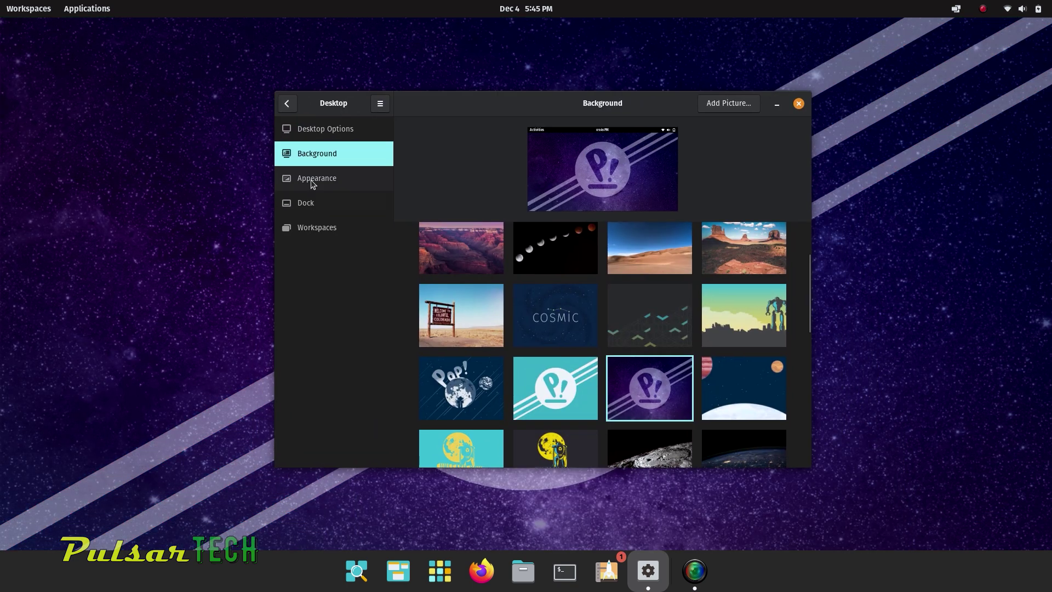
{"action": "left_click", "coordinate": [313, 181]}
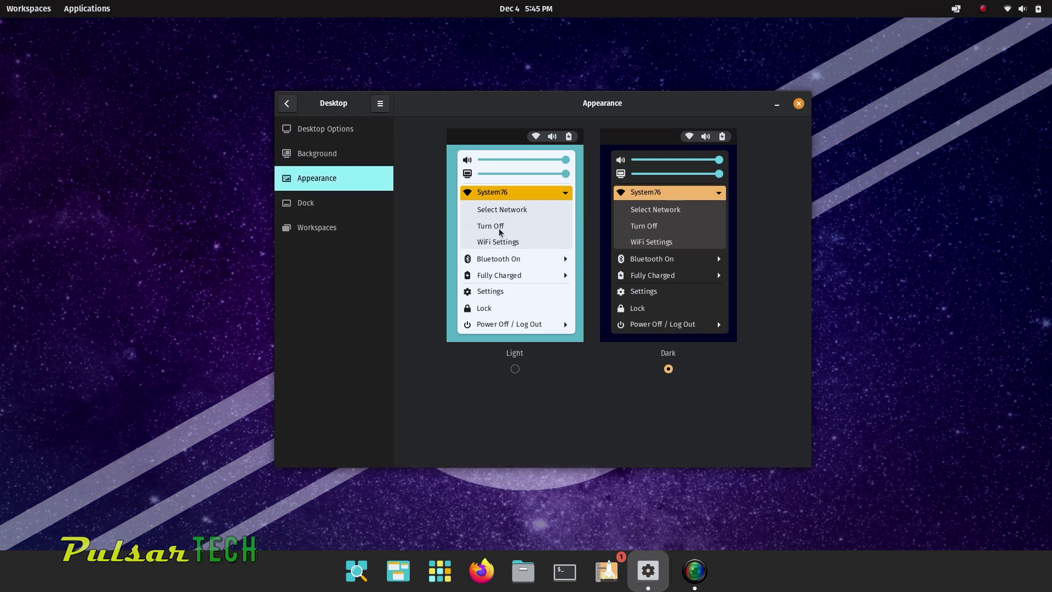
{"action": "left_click", "coordinate": [515, 369]}
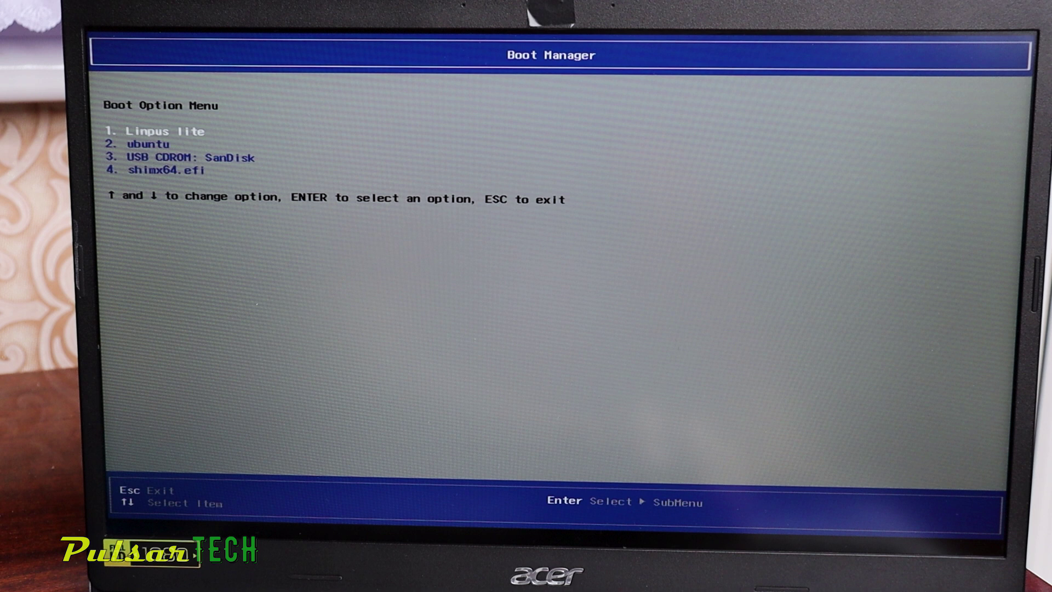
Boot the laptop from the USB CDROM: SanDisk entry in the Boot Manager.
{"action": "key", "text": "Down"}
{"action": "key", "text": "Down"}
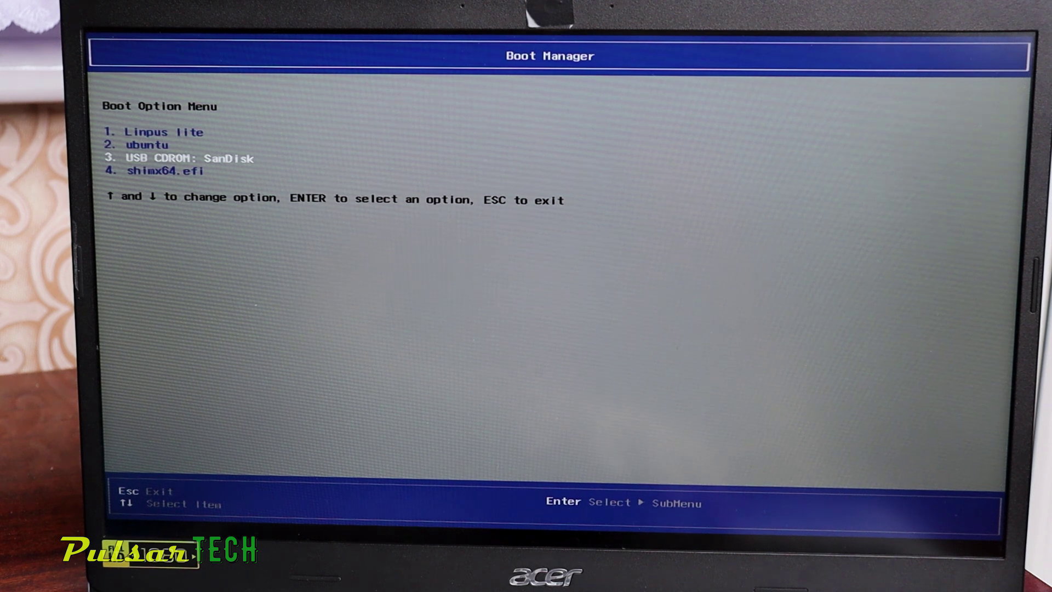
{"action": "key", "text": "Return"}
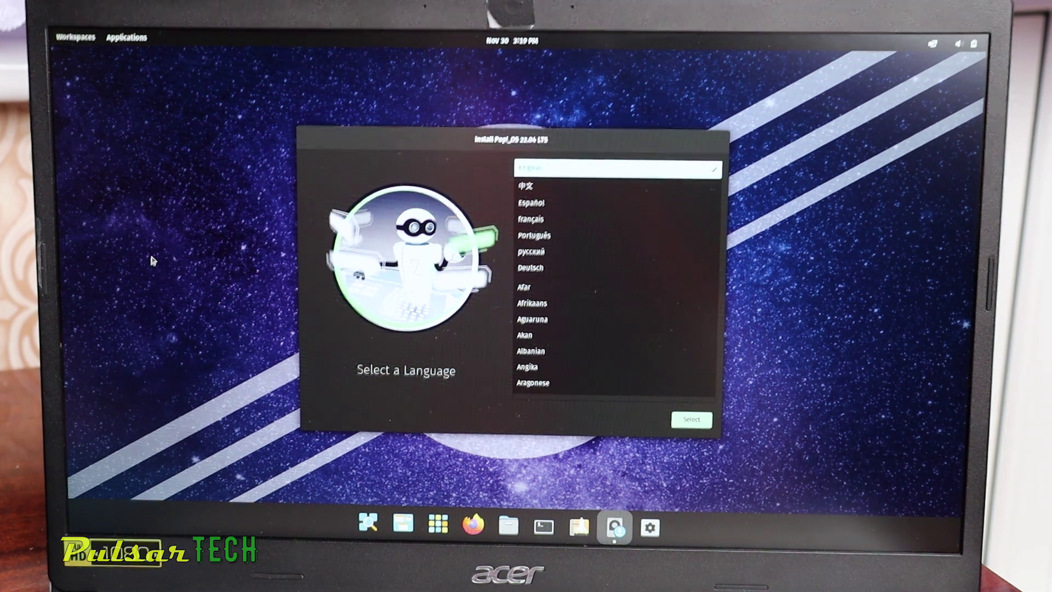
Connect to the TP-Link_8792 2.4GHz Wi-Fi network, entering the wireless network password.
{"action": "left_click", "coordinate": [972, 45]}
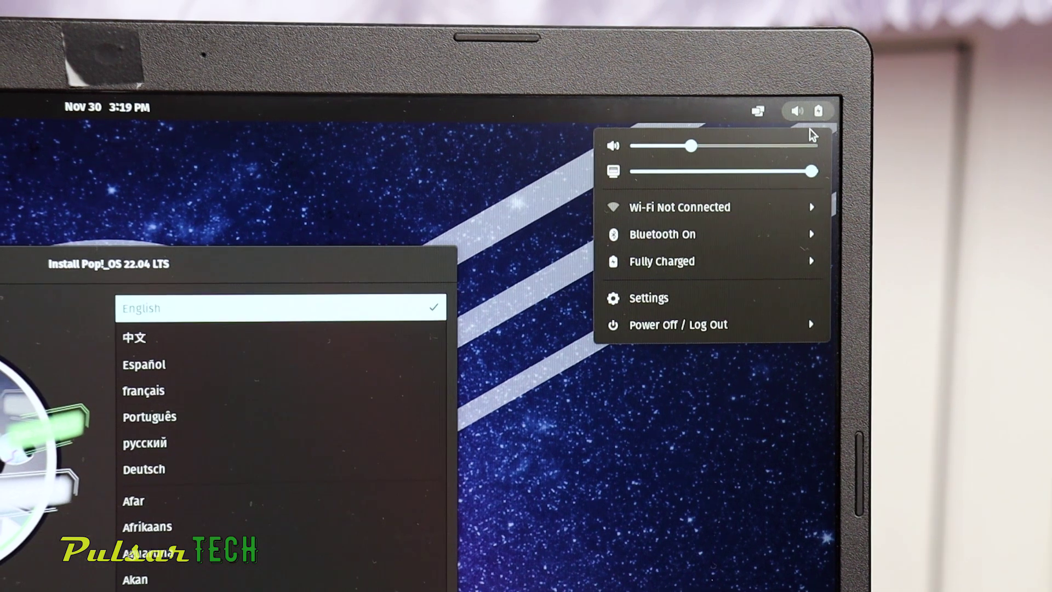
{"action": "left_click", "coordinate": [720, 211]}
{"action": "left_click", "coordinate": [682, 241]}
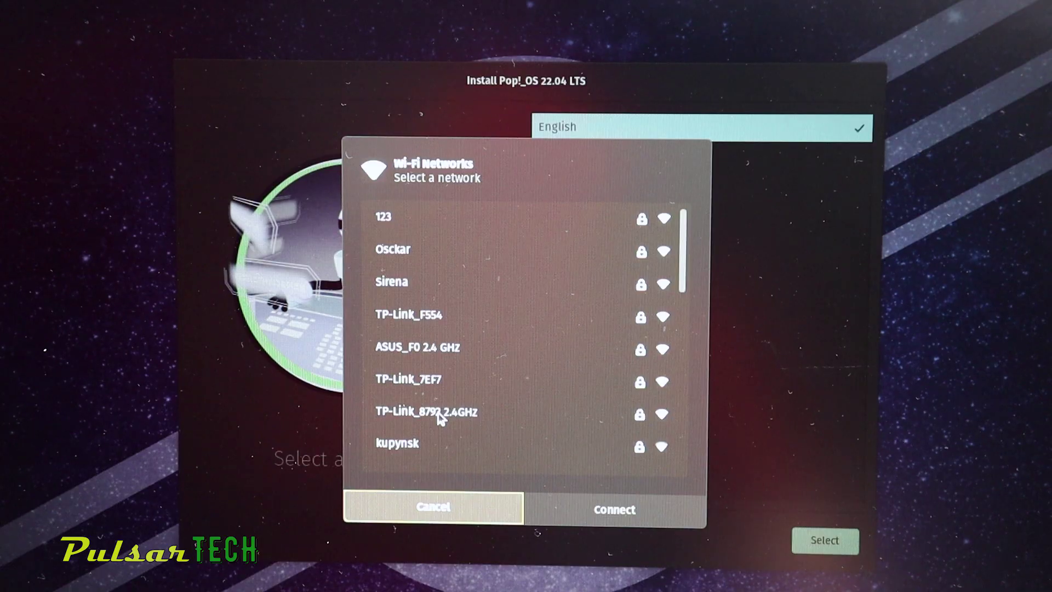
{"action": "left_click", "coordinate": [440, 417]}
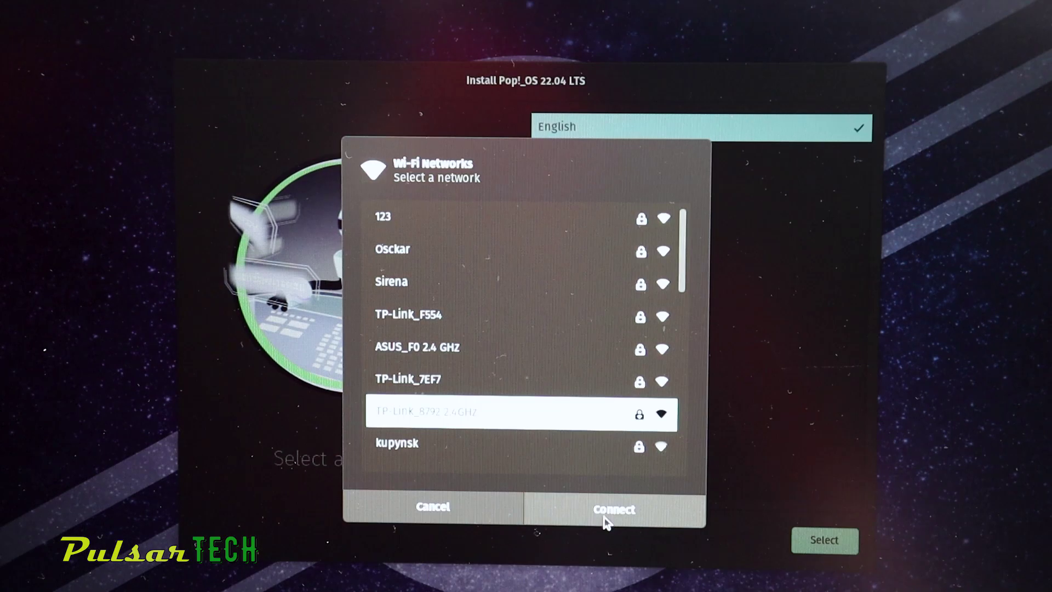
{"action": "left_click", "coordinate": [606, 514]}
{"action": "type", "text": "•••••••••••••"}
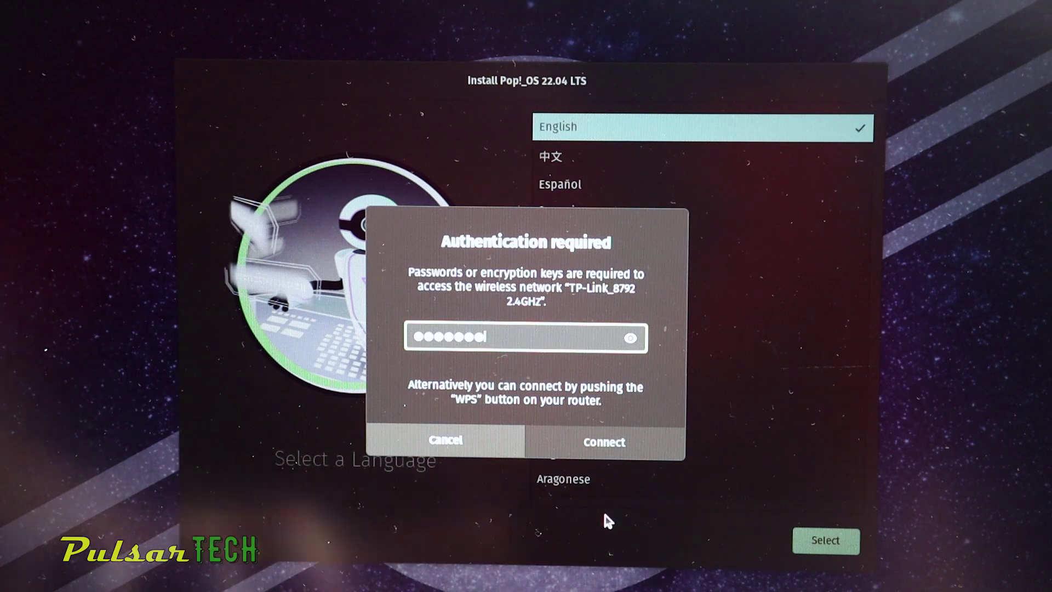
{"action": "left_click", "coordinate": [579, 442]}
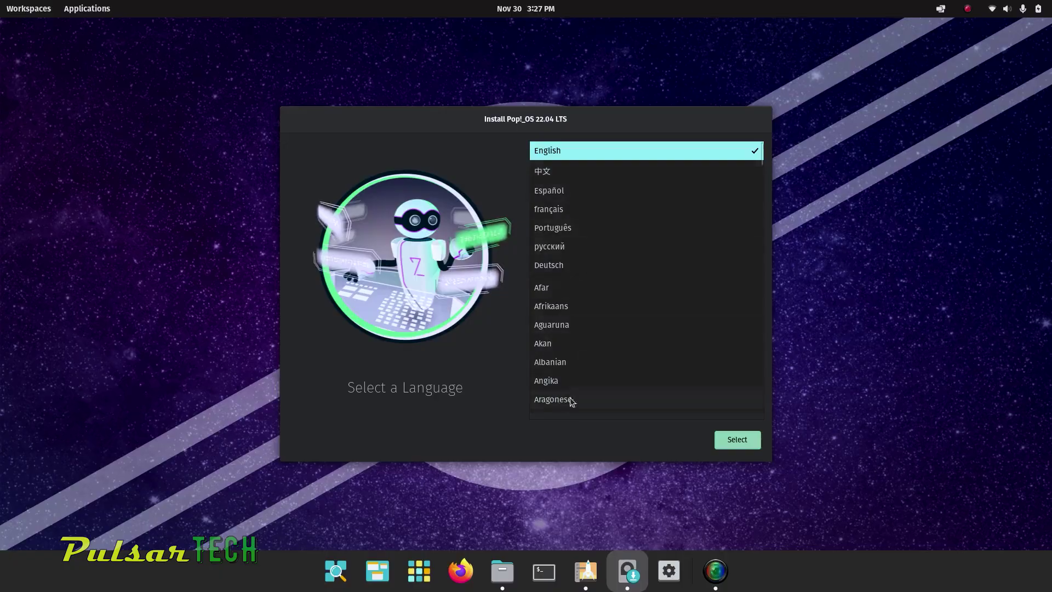
Choose English (United States) as the installer language and the default English (US) keyboard layout.
{"action": "left_click", "coordinate": [729, 442]}
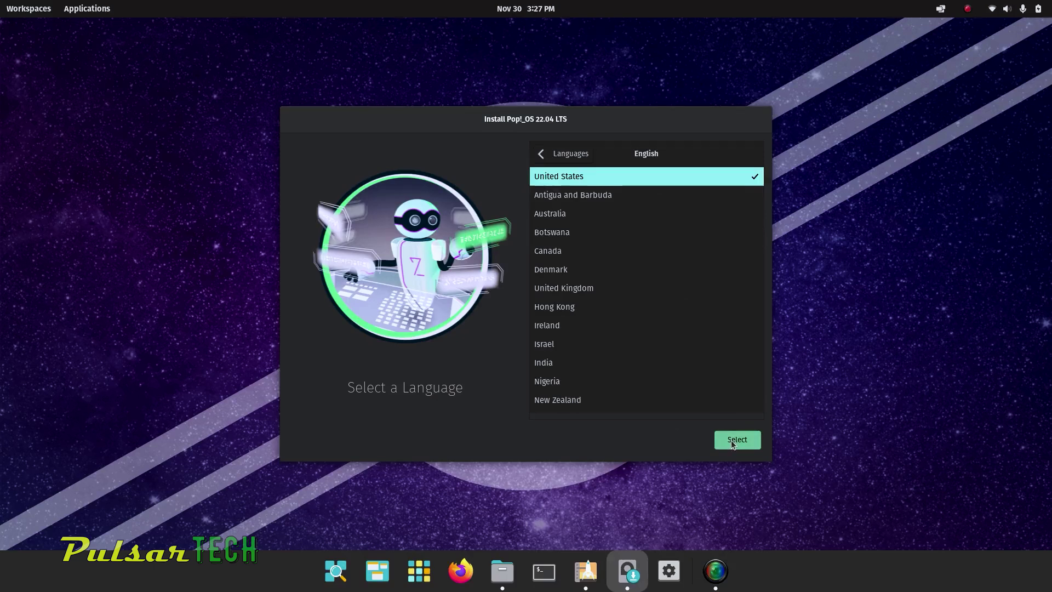
{"action": "left_click", "coordinate": [731, 439]}
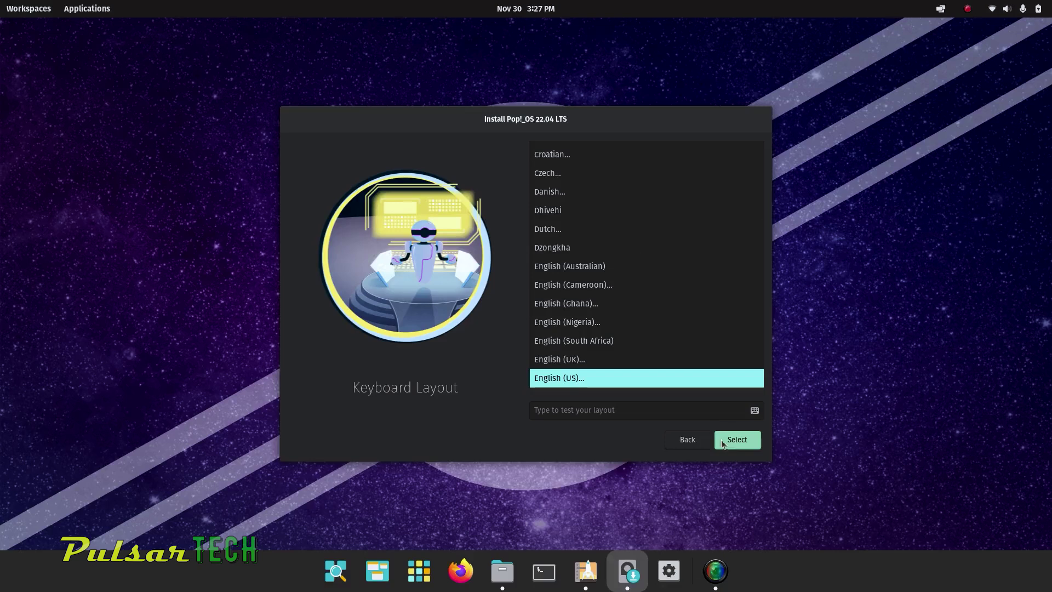
{"action": "left_click", "coordinate": [735, 439]}
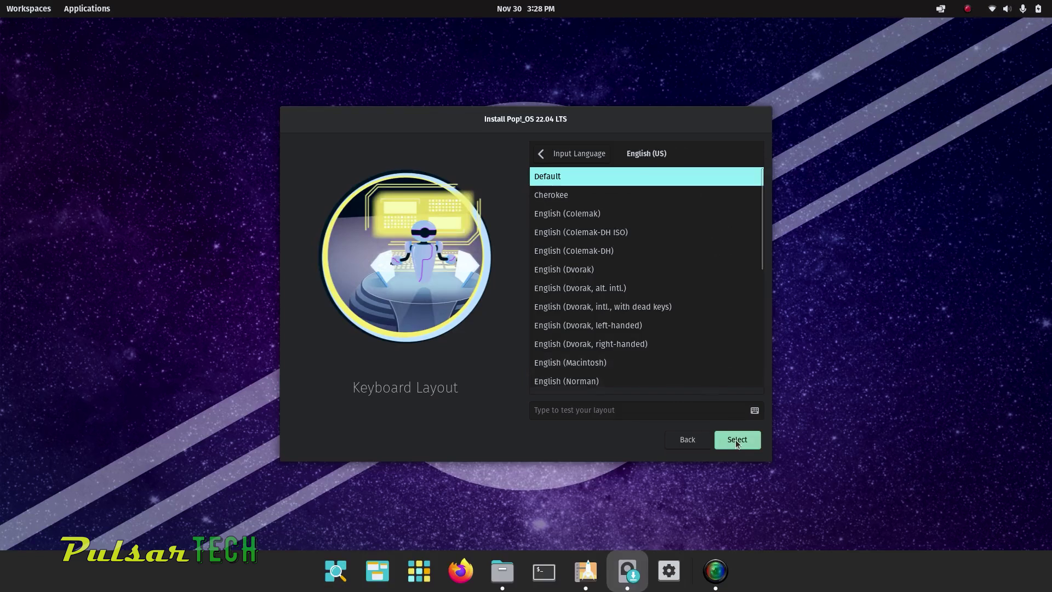
{"action": "left_click", "coordinate": [735, 439]}
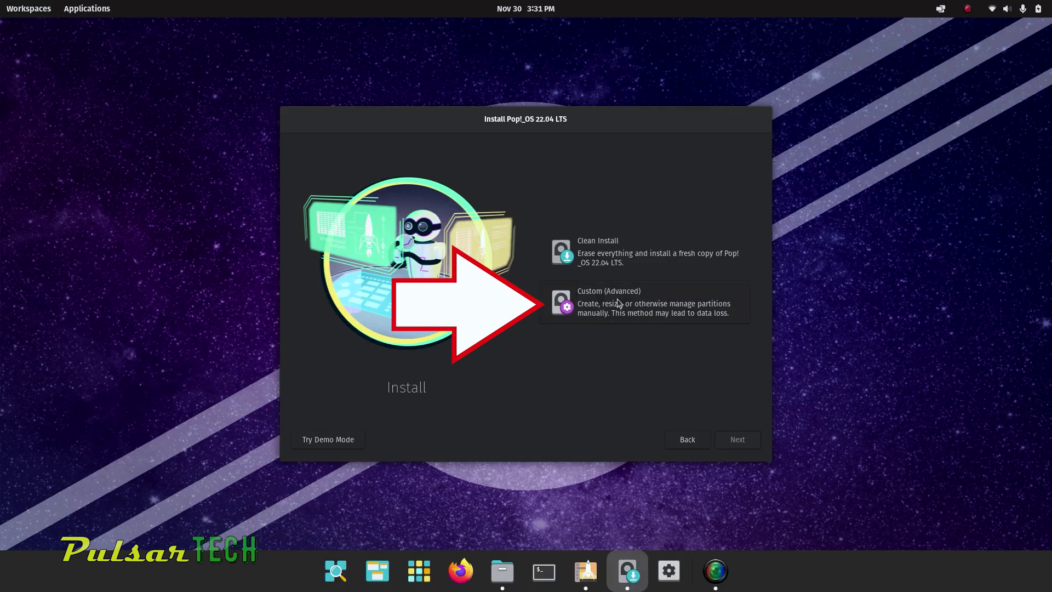
Choose the Custom (Advanced) installation and open the partition editor for the USB drive /dev/sdb.
{"action": "left_click", "coordinate": [618, 303]}
{"action": "left_click", "coordinate": [702, 440]}
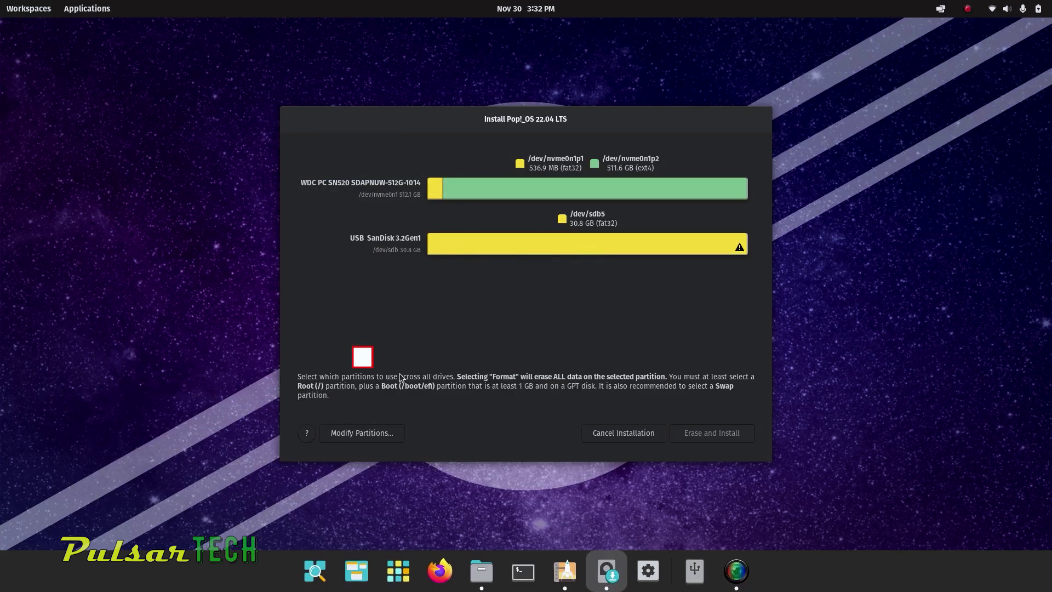
{"action": "left_click", "coordinate": [351, 434]}
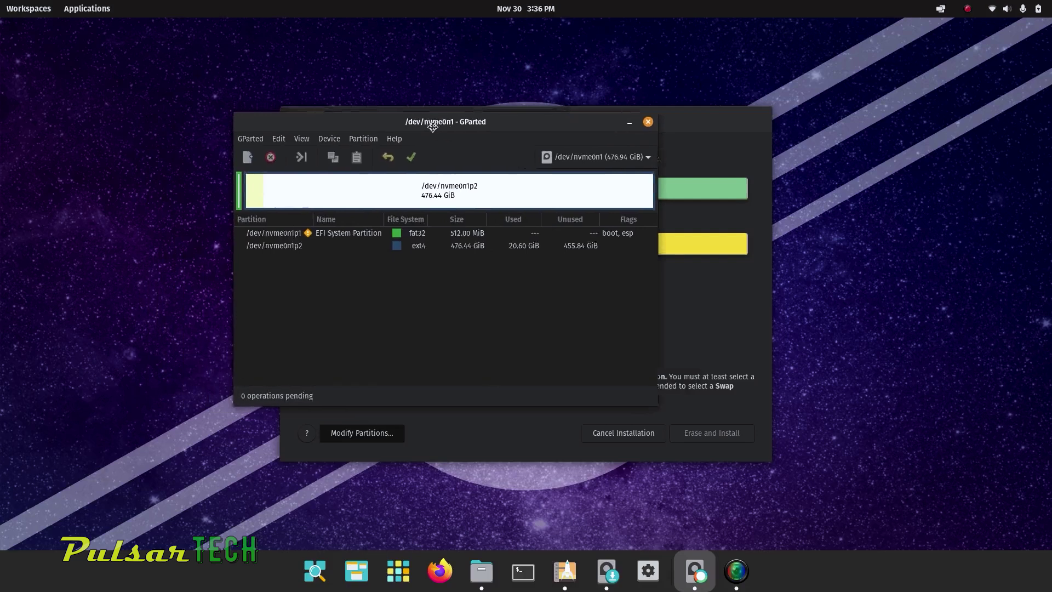
{"action": "left_click_drag", "start_coordinate": [436, 117], "coordinate": [466, 125]}
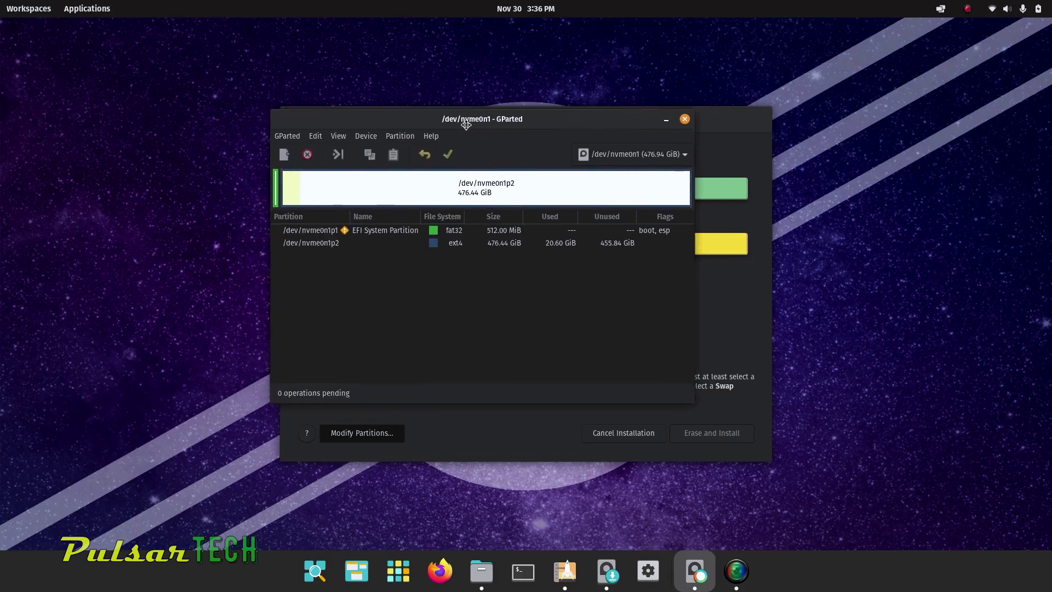
{"action": "left_click", "coordinate": [618, 155]}
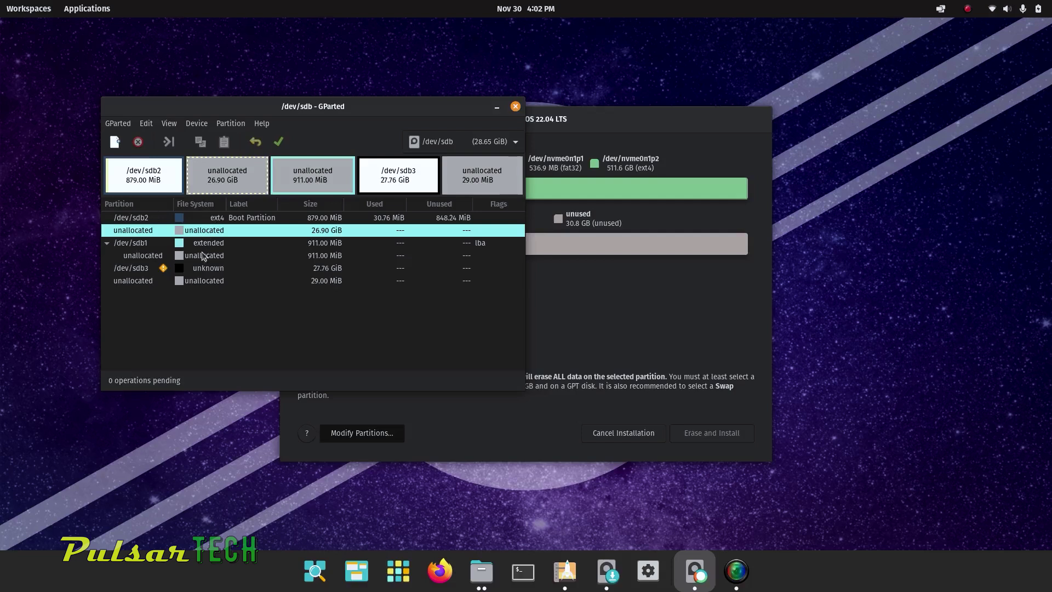
Delete the partitions /dev/sdb3, /dev/sdb1 and /dev/sdb2 from the USB drive and apply the pending operations.
{"action": "right_click", "coordinate": [203, 269]}
{"action": "left_click", "coordinate": [218, 296]}
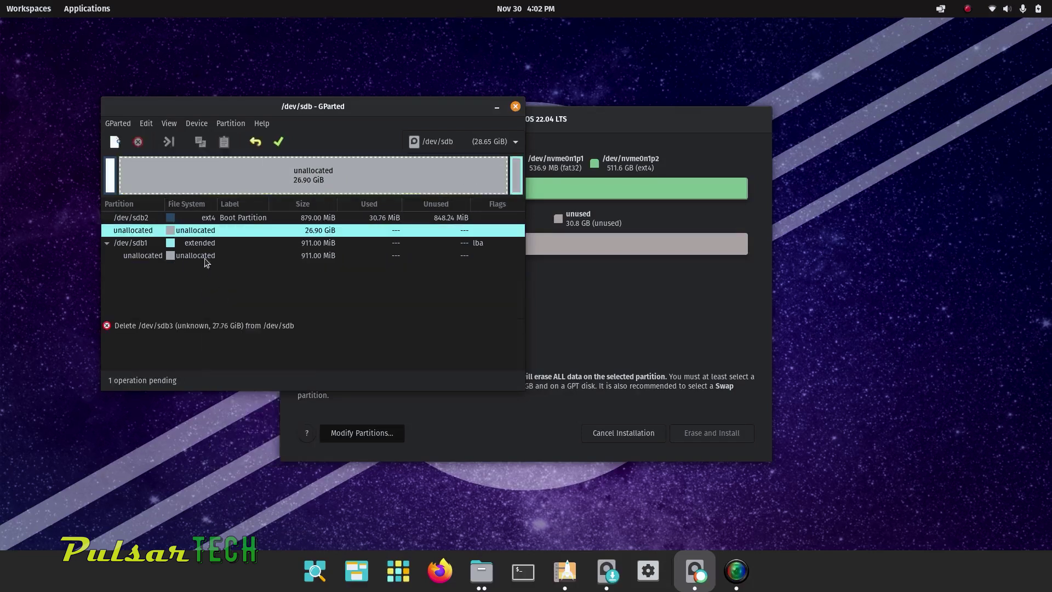
{"action": "right_click", "coordinate": [196, 245]}
{"action": "left_click", "coordinate": [207, 266]}
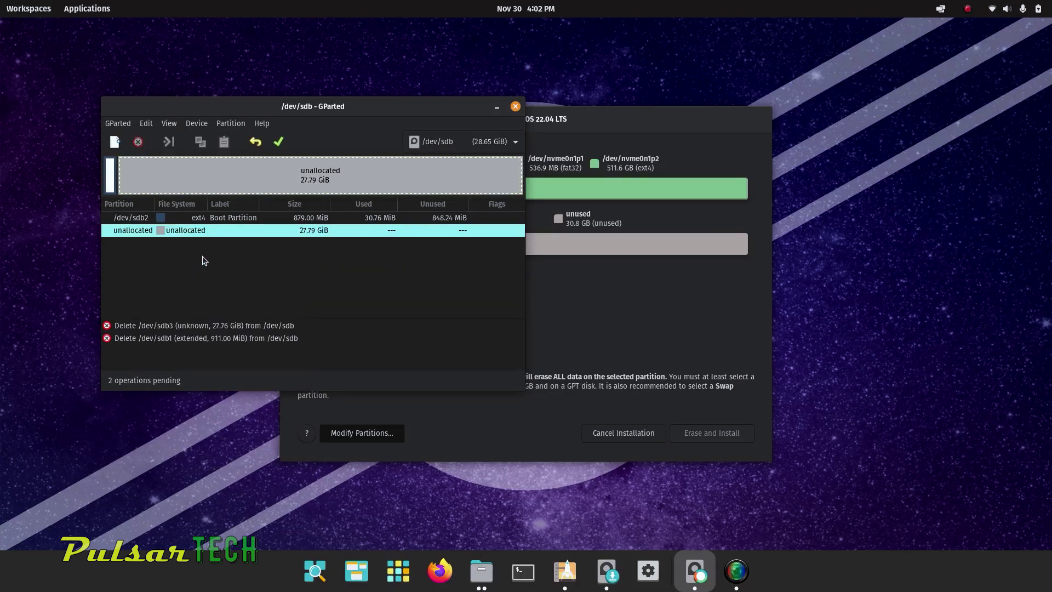
{"action": "right_click", "coordinate": [189, 230]}
{"action": "left_click", "coordinate": [203, 219]}
{"action": "right_click", "coordinate": [200, 217]}
{"action": "left_click", "coordinate": [210, 247]}
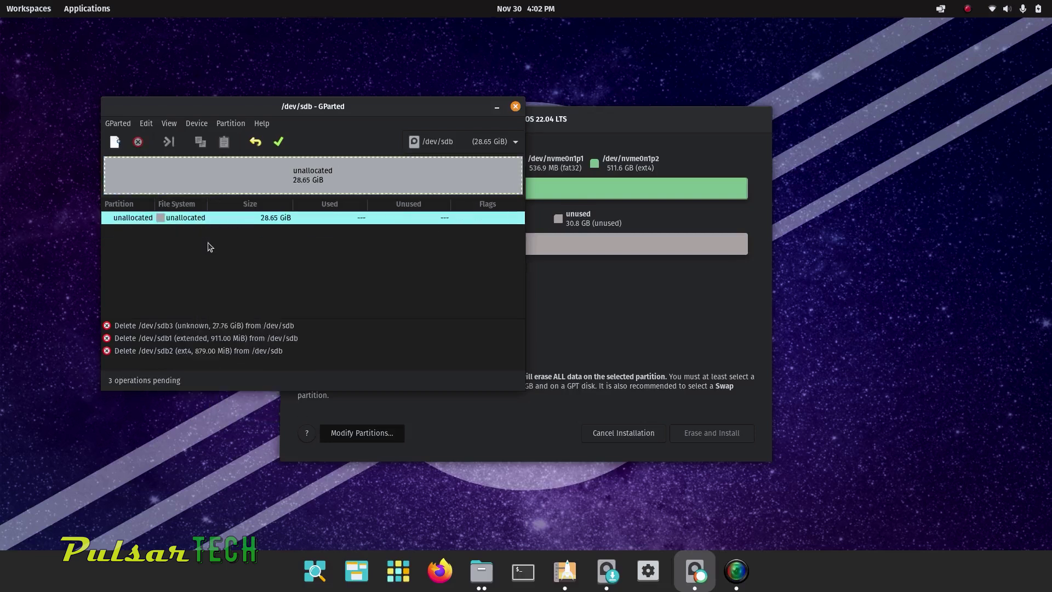
{"action": "left_click", "coordinate": [279, 142]}
{"action": "left_click", "coordinate": [392, 288]}
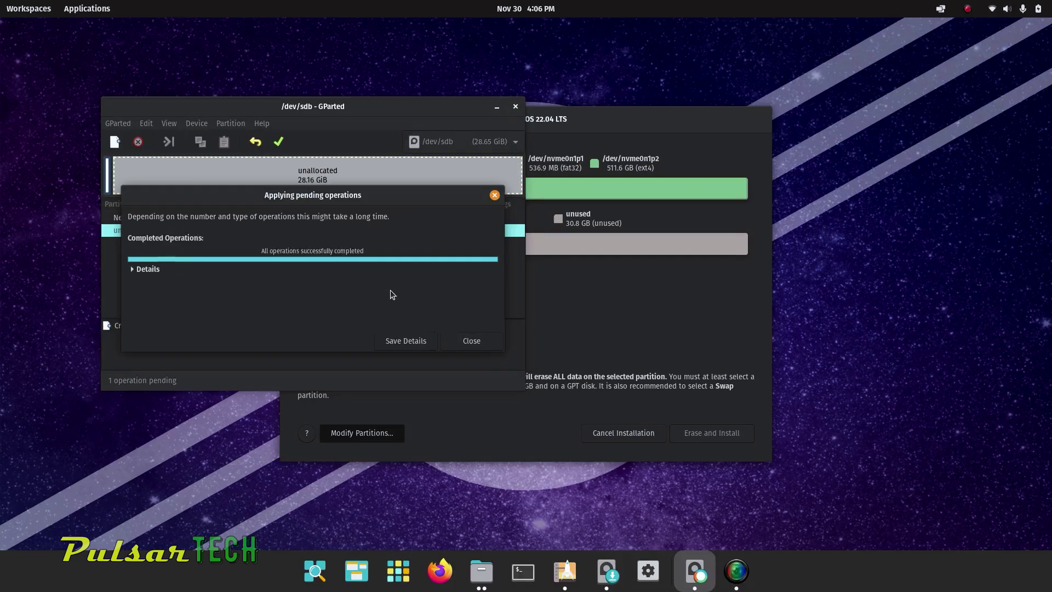
{"action": "left_click", "coordinate": [469, 342]}
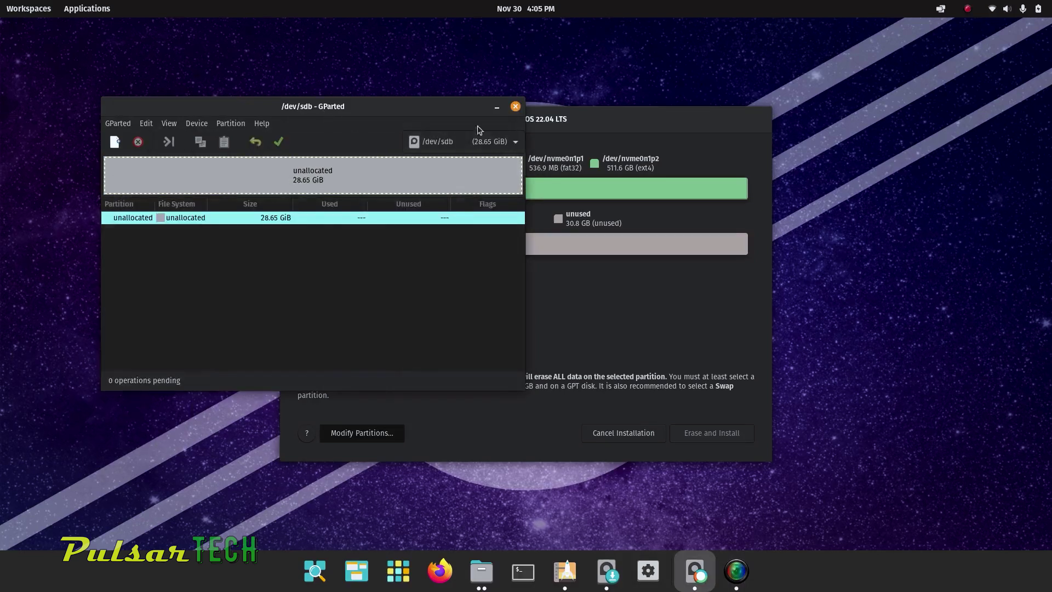
Start a new primary partition in the unallocated space of /dev/sdb with a size of 1000 MiB.
{"action": "right_click", "coordinate": [176, 217]}
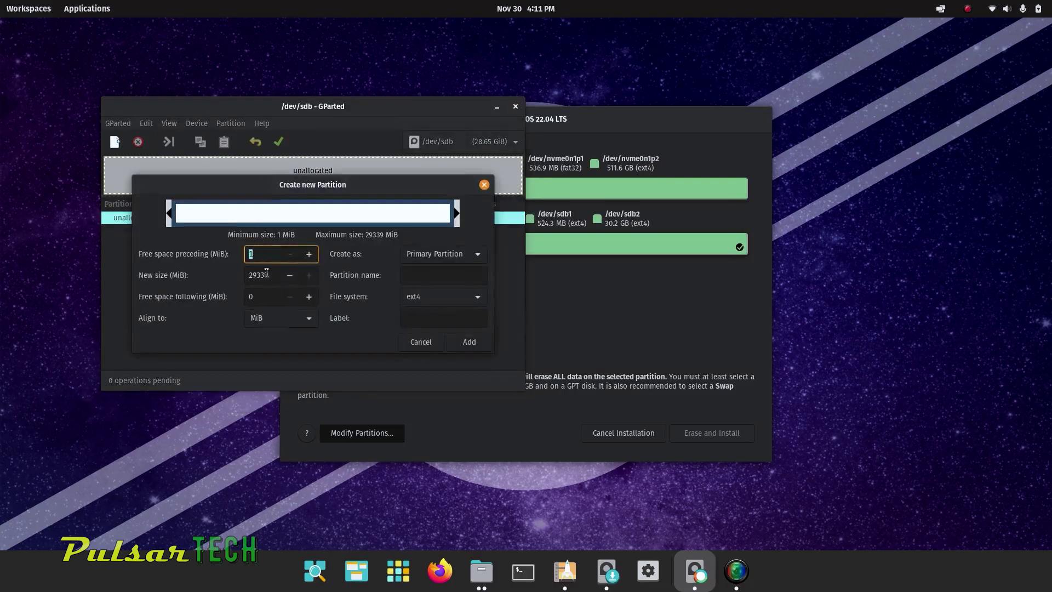
{"action": "key", "text": "Tab"}
{"action": "type", "text": "1000"}
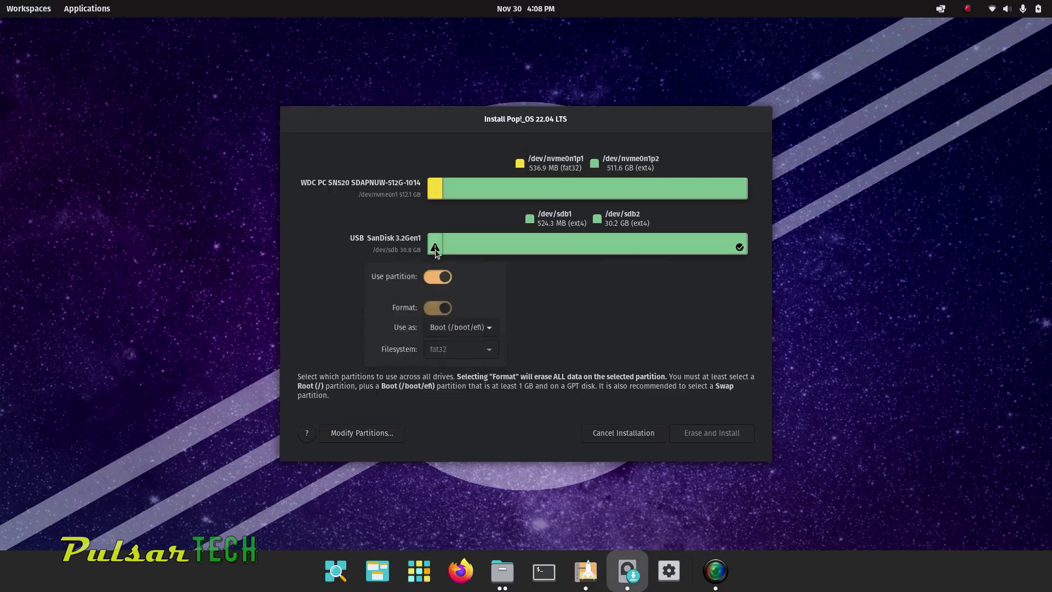
{"action": "mouse_move", "coordinate": [435, 249]}
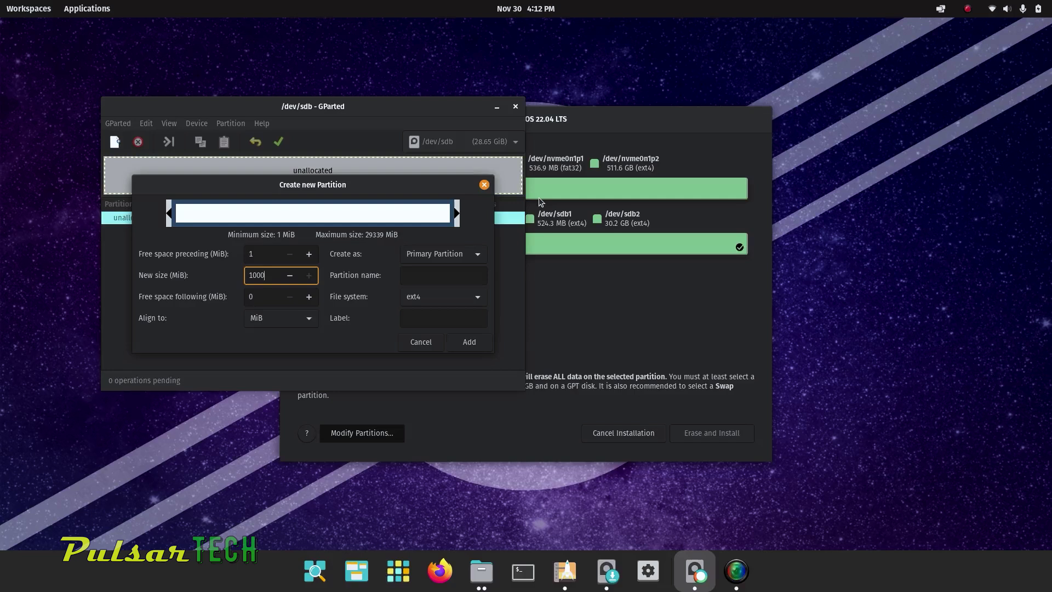
{"action": "key", "text": "Tab"}
{"action": "key", "text": "Tab"}
{"action": "key", "text": "Tab"}
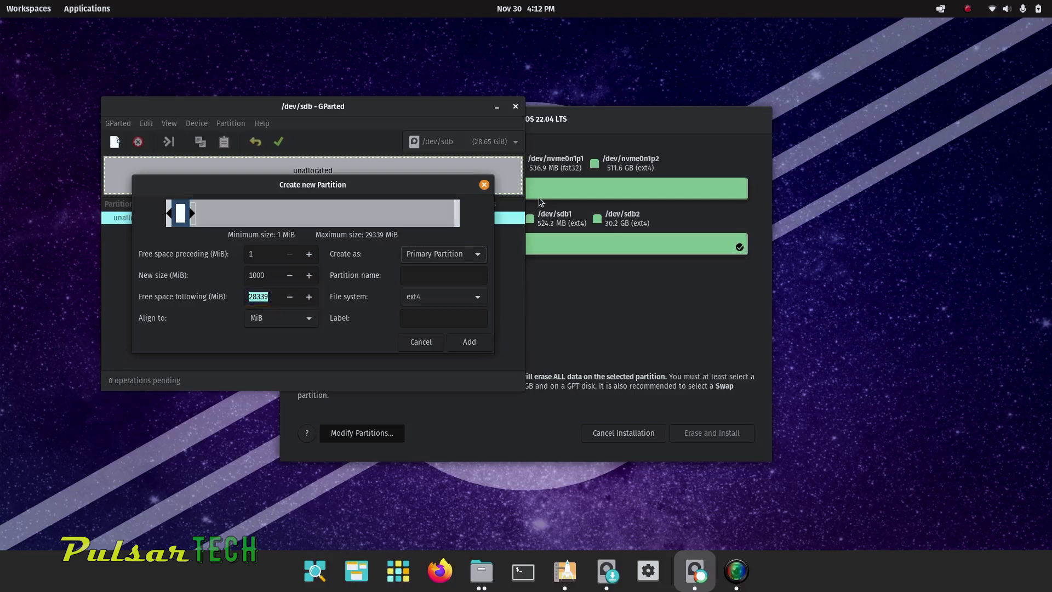
Name and label the new partition Boot Partition, choose the ext4 file system and add it to the pending operations.
{"action": "key", "text": "Tab"}
{"action": "type", "text": "Boot Partition"}
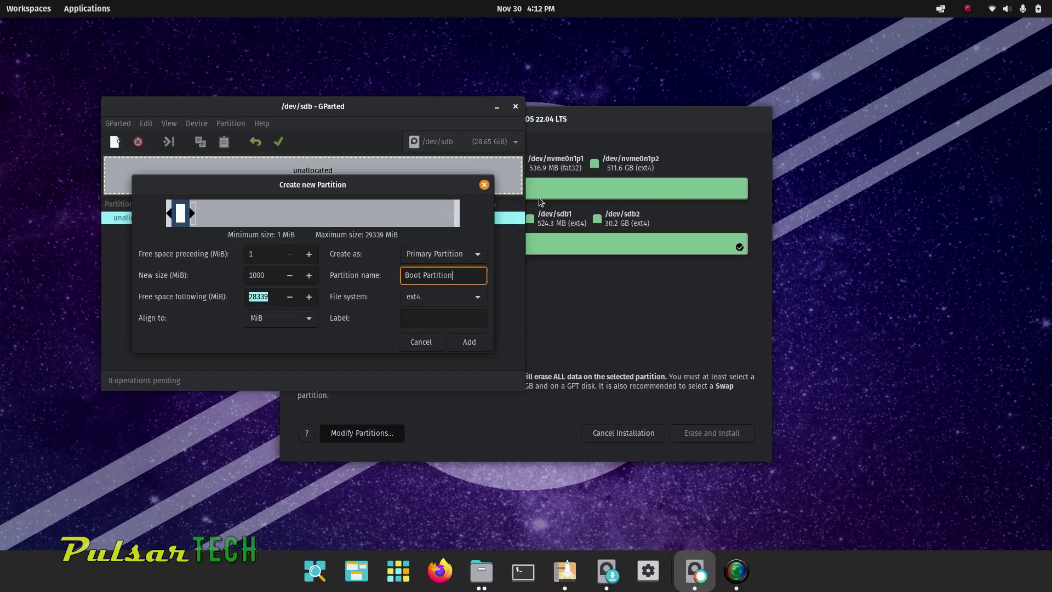
{"action": "left_click", "coordinate": [478, 297]}
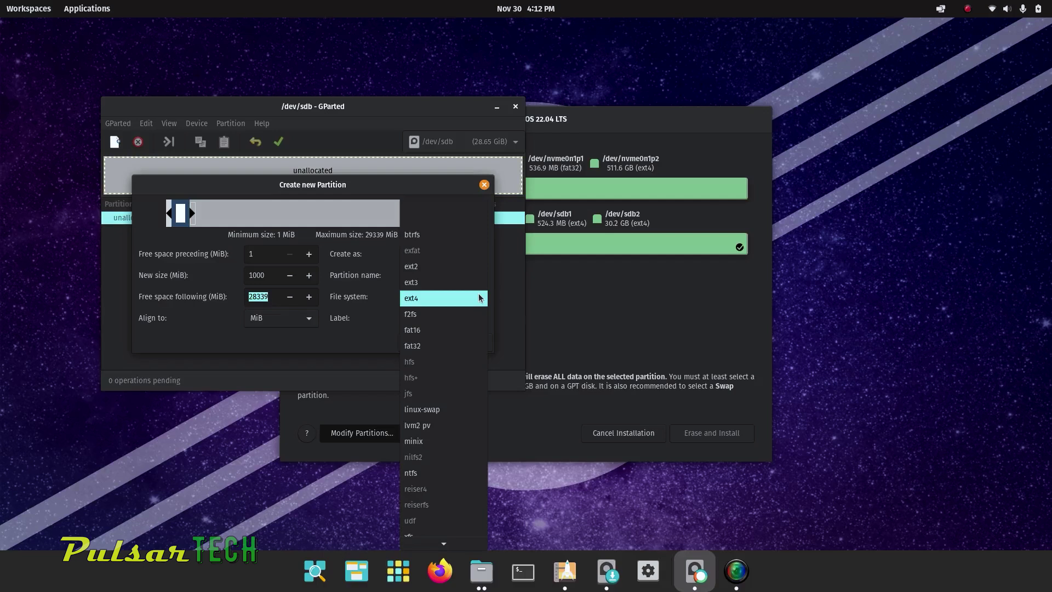
{"action": "left_click", "coordinate": [479, 298]}
{"action": "key", "text": "Tab"}
{"action": "type", "text": "Boot Partition"}
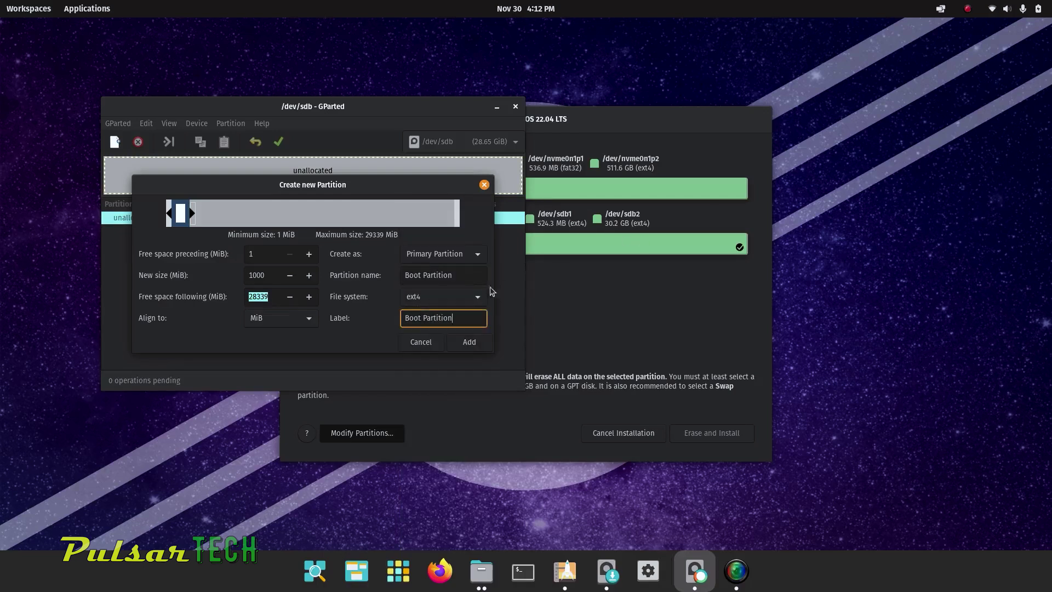
{"action": "left_click", "coordinate": [469, 341]}
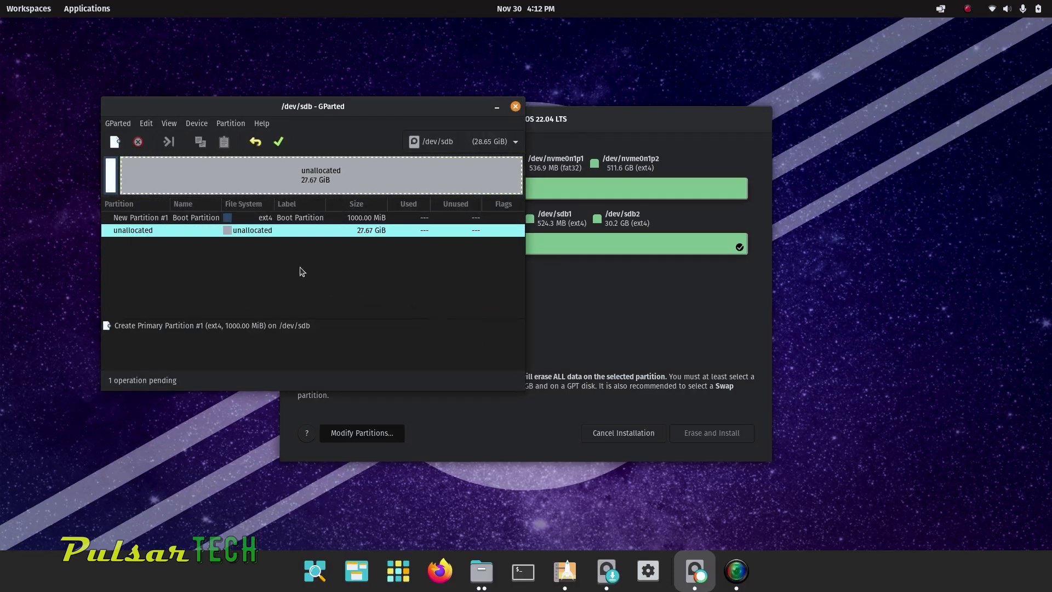
Apply the pending operation that creates the 1000 MiB ext4 Boot Partition on /dev/sdb.
{"action": "left_click", "coordinate": [277, 143]}
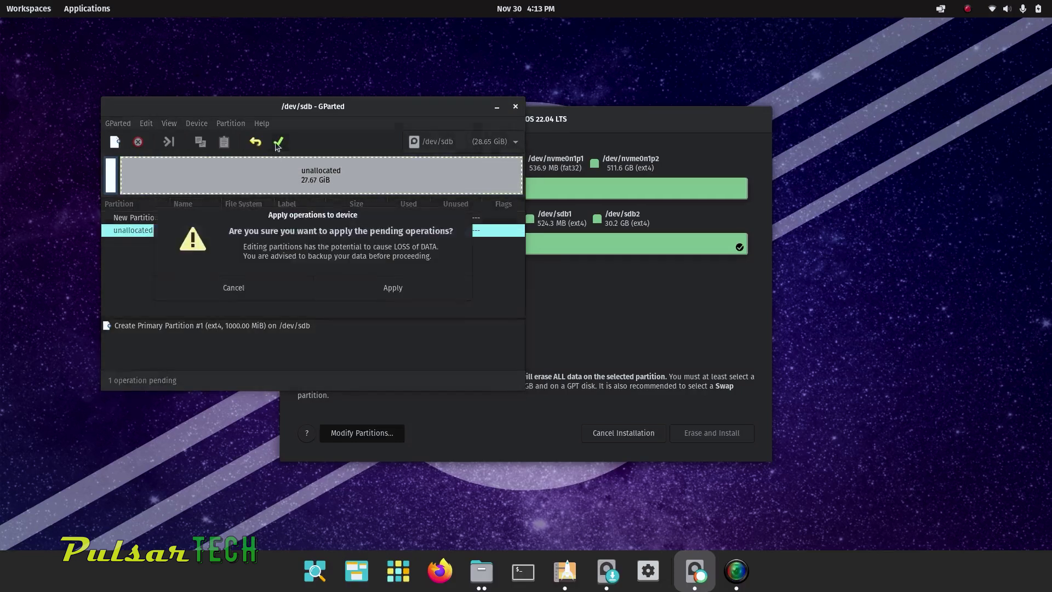
{"action": "left_click", "coordinate": [342, 290]}
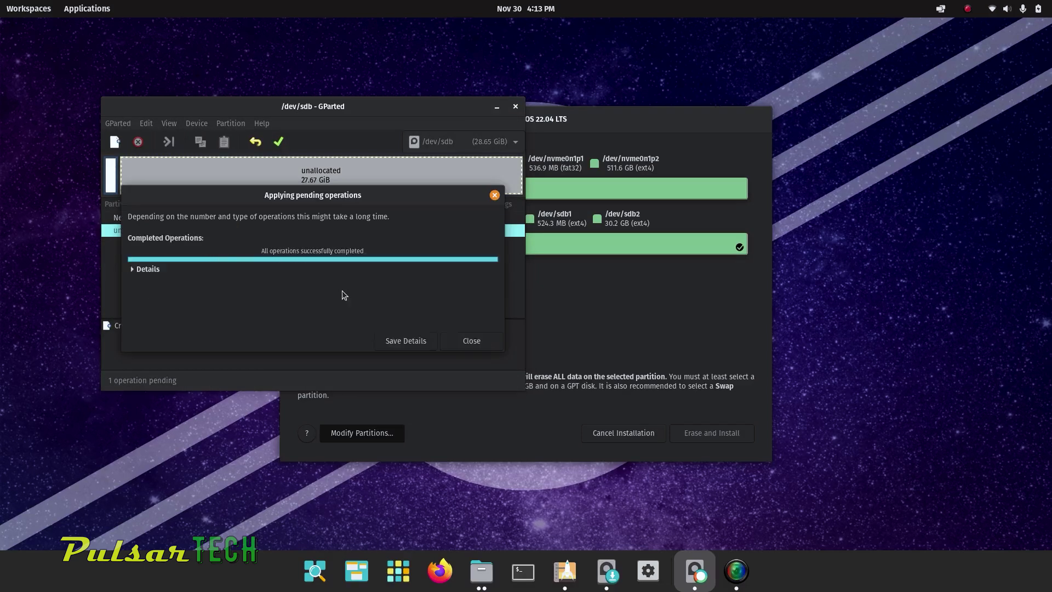
{"action": "left_click", "coordinate": [467, 346]}
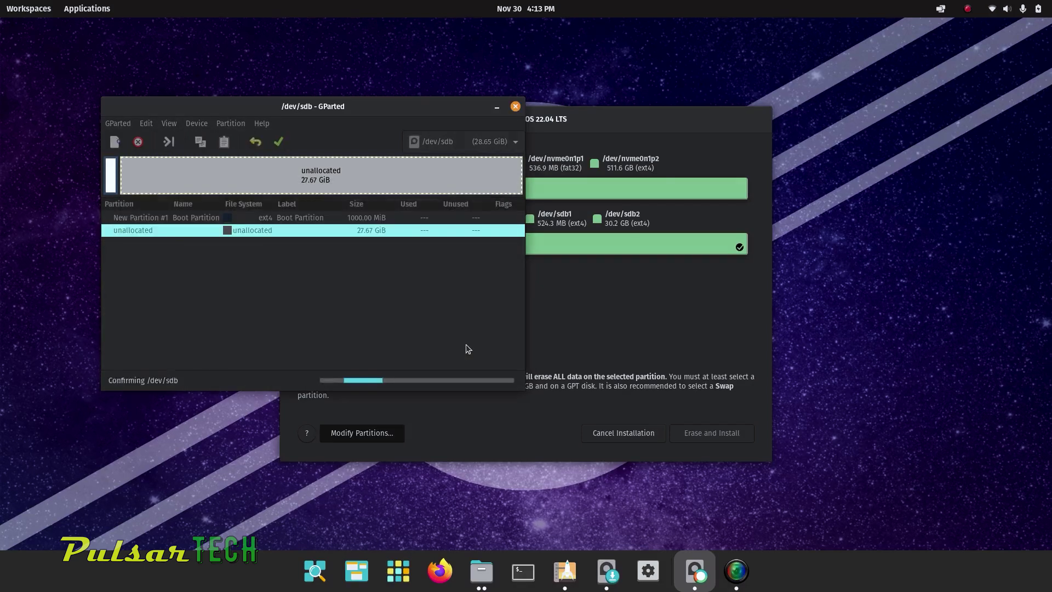
Add a primary ext4 partition filling the remaining unallocated space of /dev/sdb, named Root Partition and labelled Root Partiton.
{"action": "right_click", "coordinate": [220, 226]}
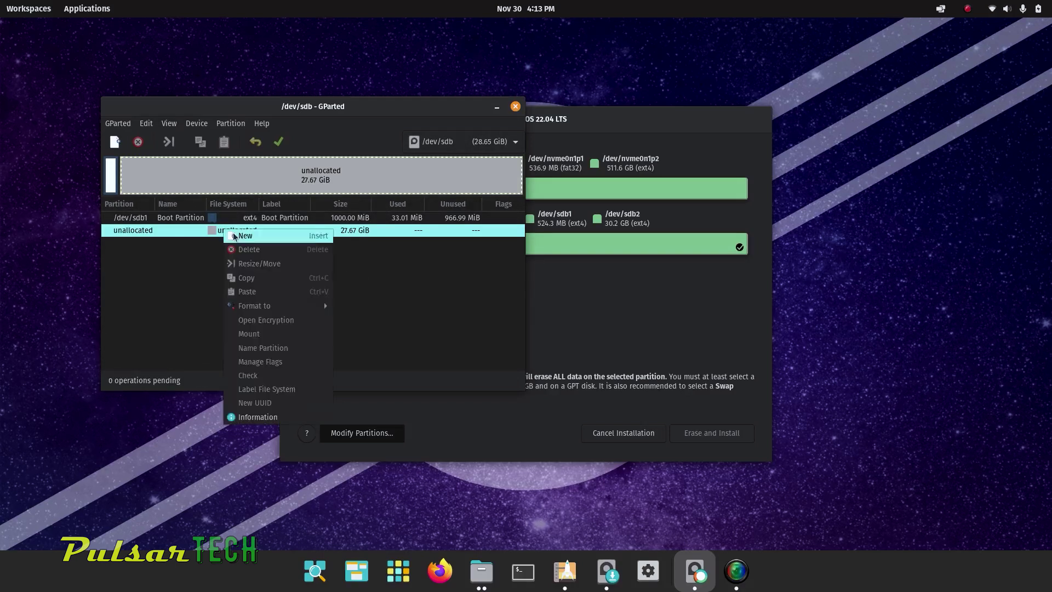
{"action": "left_click", "coordinate": [244, 236]}
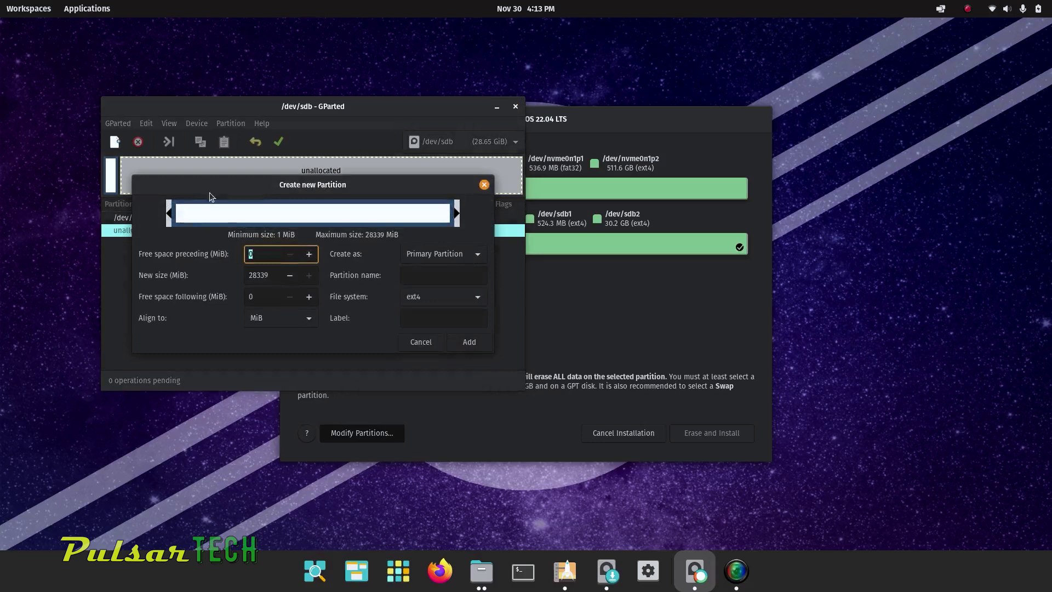
{"action": "left_click", "coordinate": [423, 277]}
{"action": "type", "text": "Ro"}
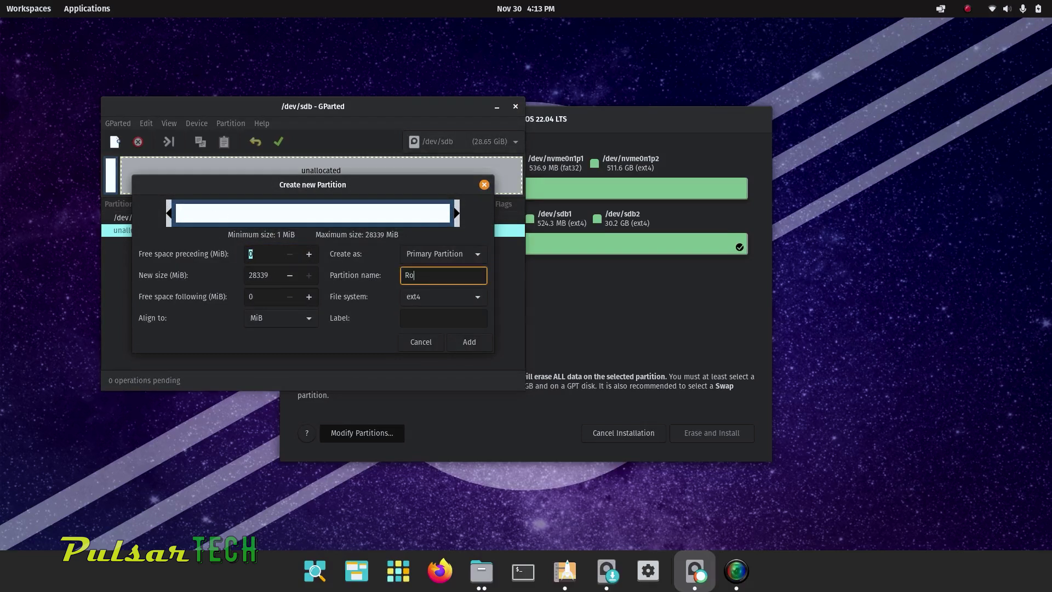
{"action": "type", "text": "ot Partition"}
{"action": "left_click", "coordinate": [425, 316]}
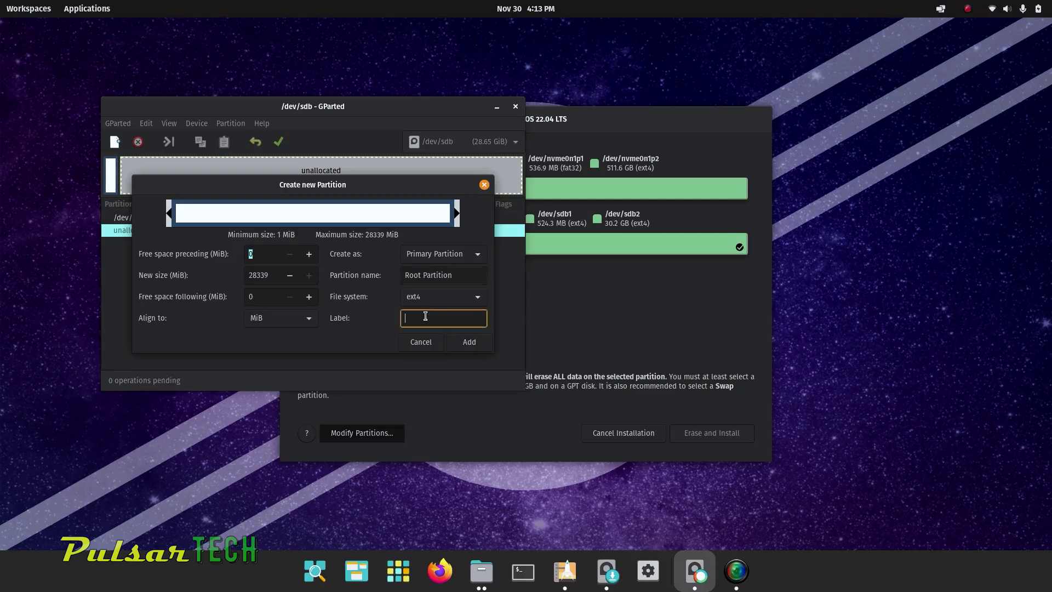
{"action": "type", "text": "Root Partiton"}
{"action": "left_click", "coordinate": [465, 341]}
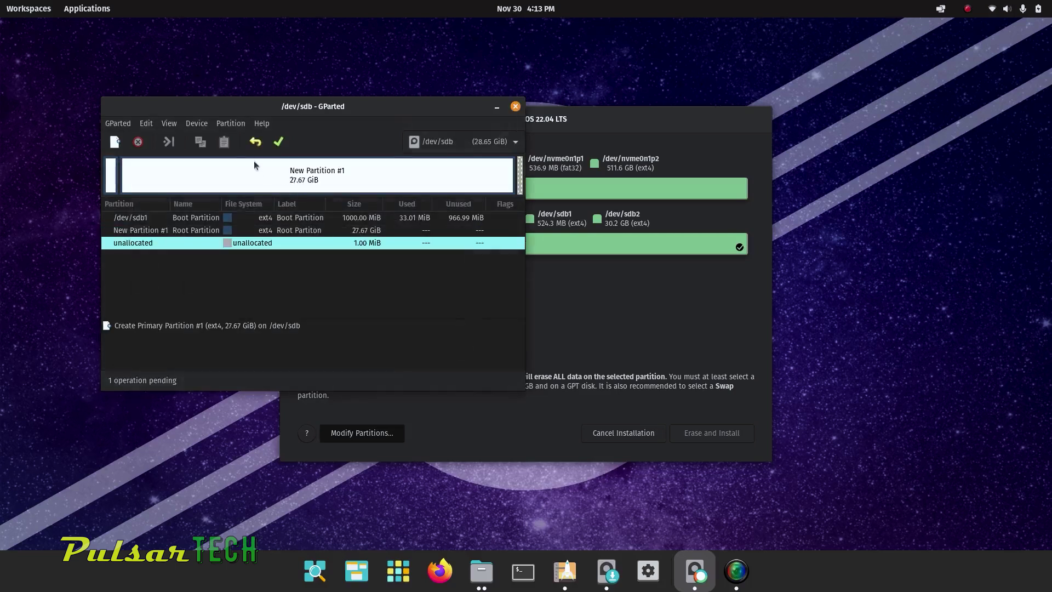
Apply the pending creation of the root partition and close the partition editor.
{"action": "left_click", "coordinate": [278, 143]}
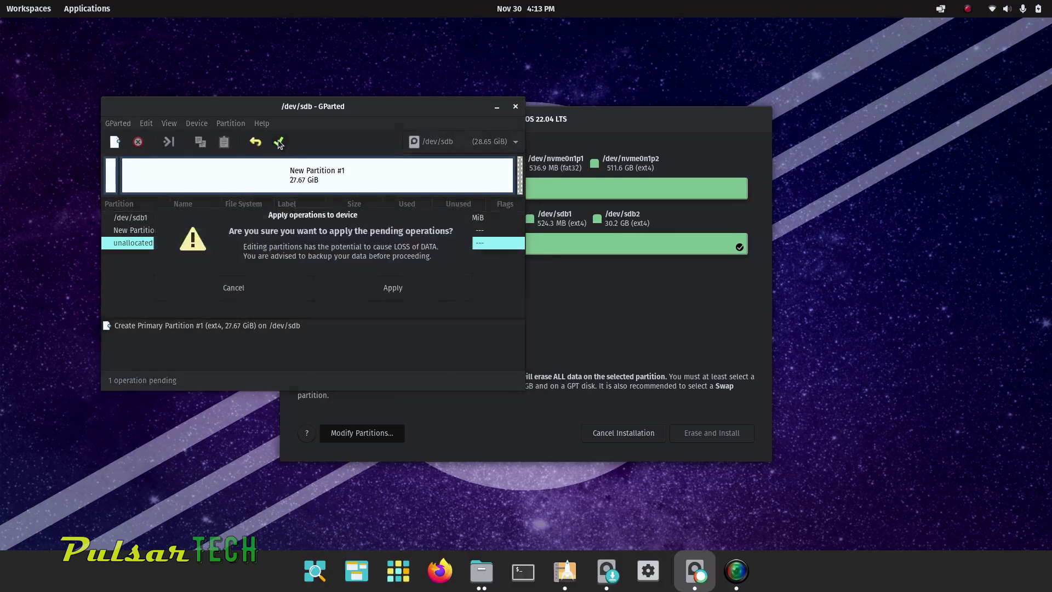
{"action": "left_click", "coordinate": [389, 291]}
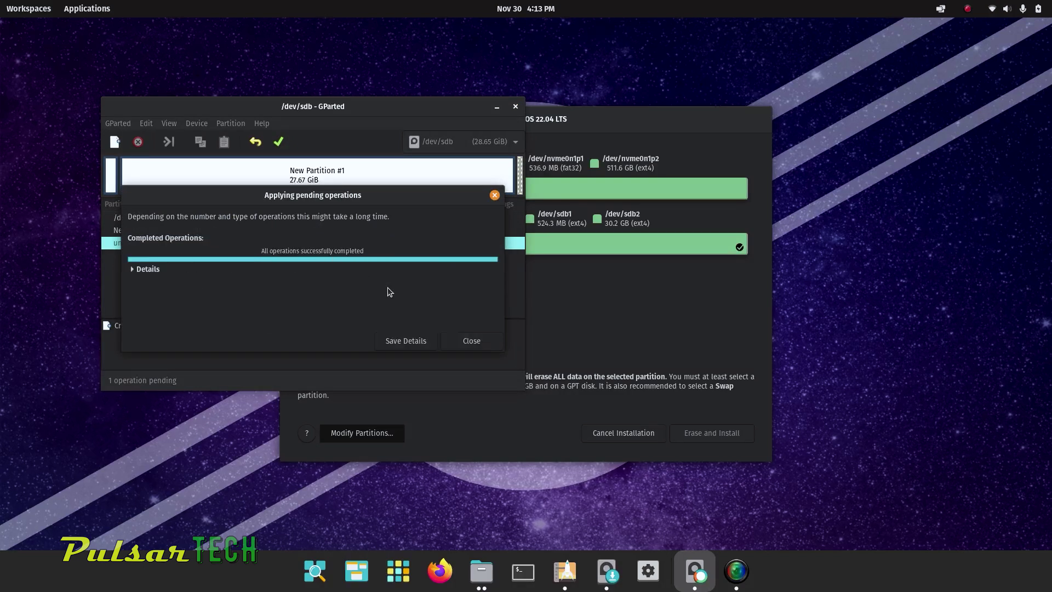
{"action": "left_click", "coordinate": [461, 341]}
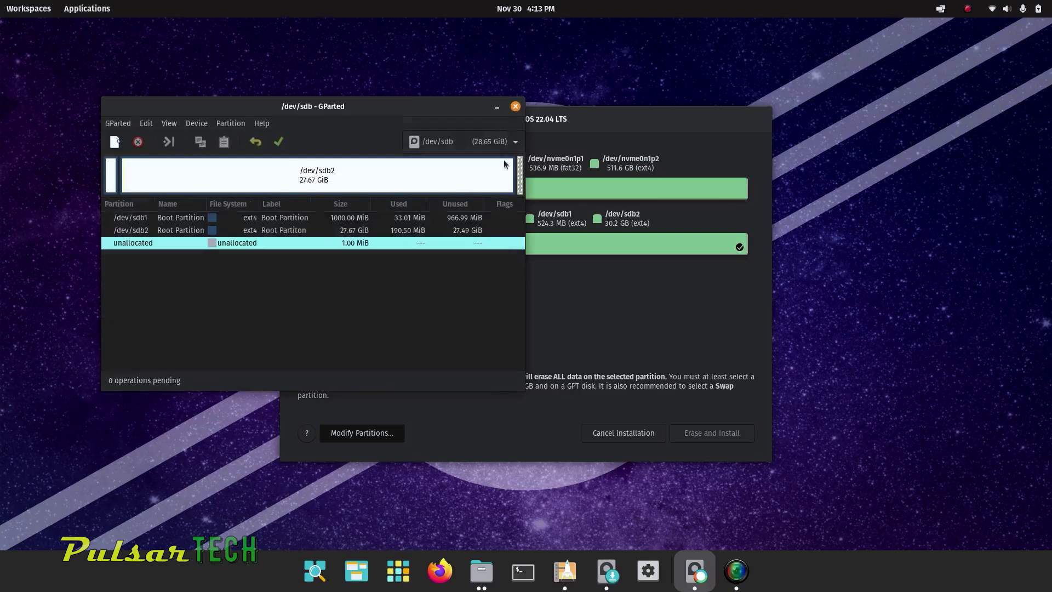
{"action": "left_click", "coordinate": [515, 106]}
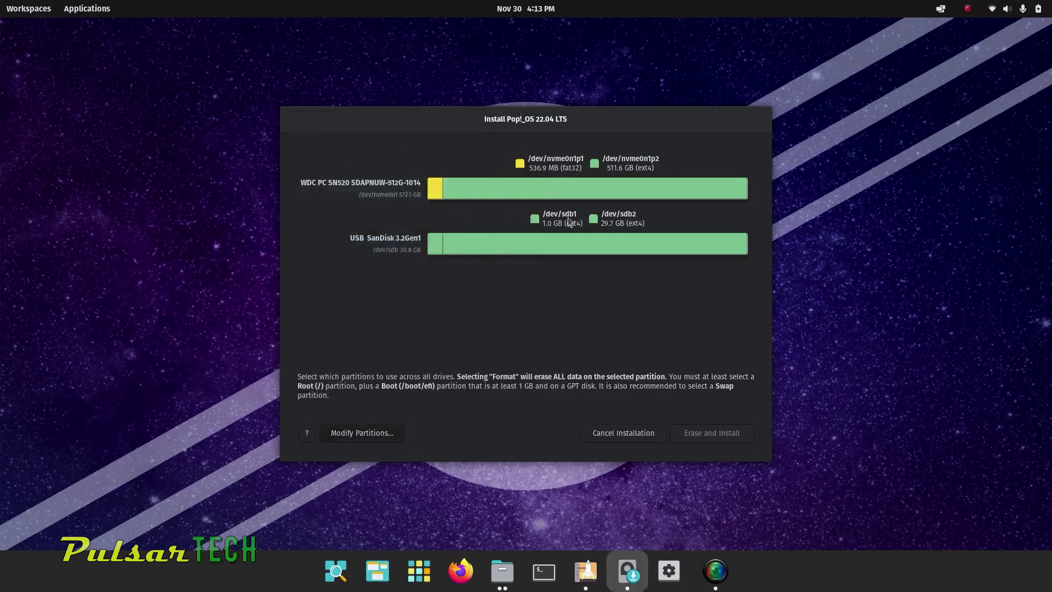
Enable the 1.0 GB partition /dev/sdb1 for the installation and use it as Boot (/boot/efi).
{"action": "left_click", "coordinate": [432, 244]}
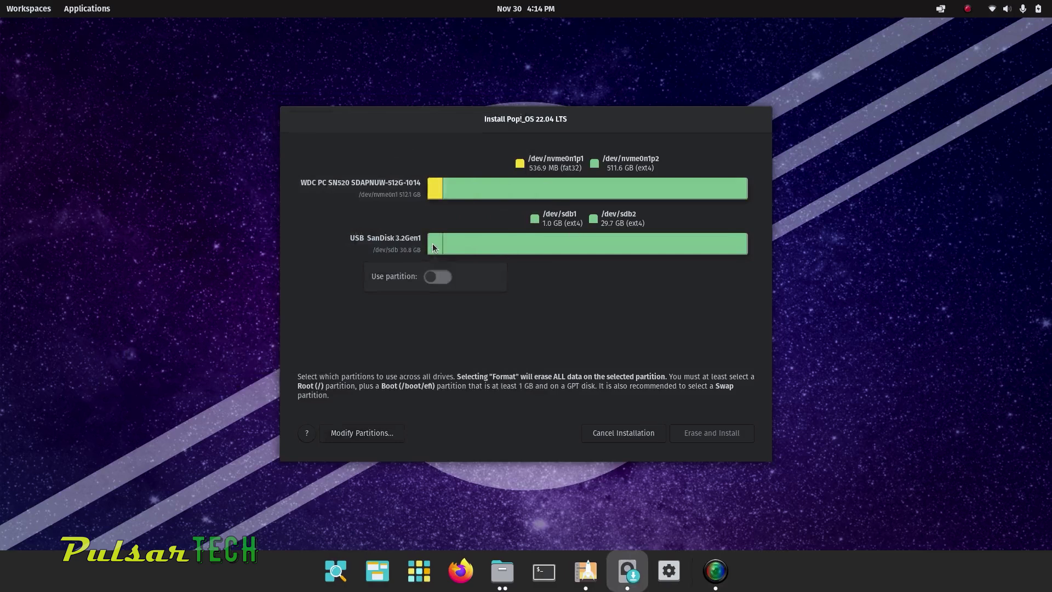
{"action": "left_click", "coordinate": [438, 277]}
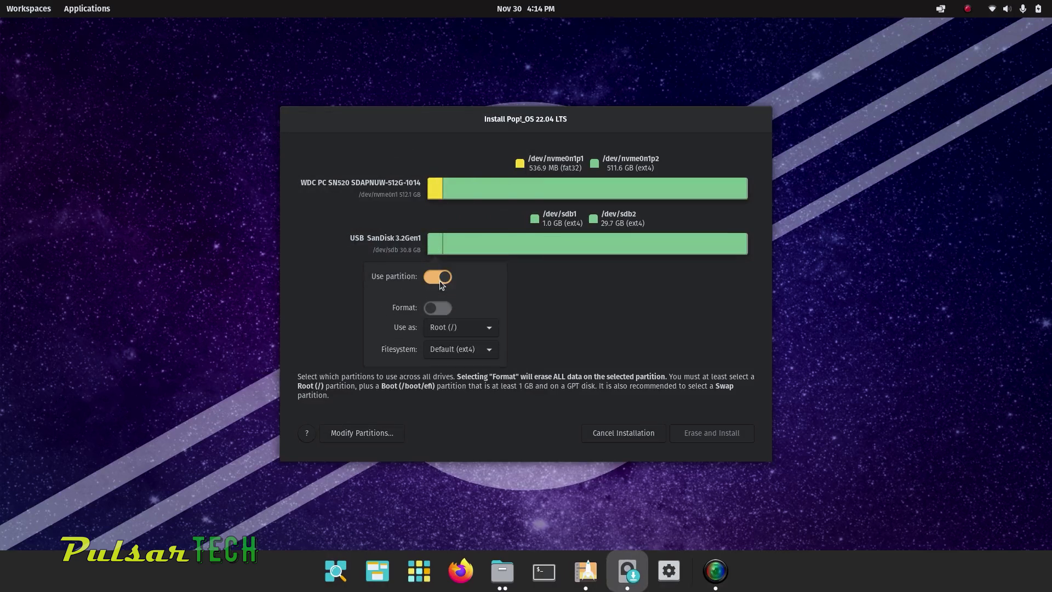
{"action": "left_click", "coordinate": [445, 329]}
{"action": "left_click", "coordinate": [444, 357]}
Enable the 29.7 GB partition /dev/sdb2 for the installation as Root (/) with the default ext4 filesystem.
{"action": "left_click", "coordinate": [499, 245]}
{"action": "left_click", "coordinate": [500, 246]}
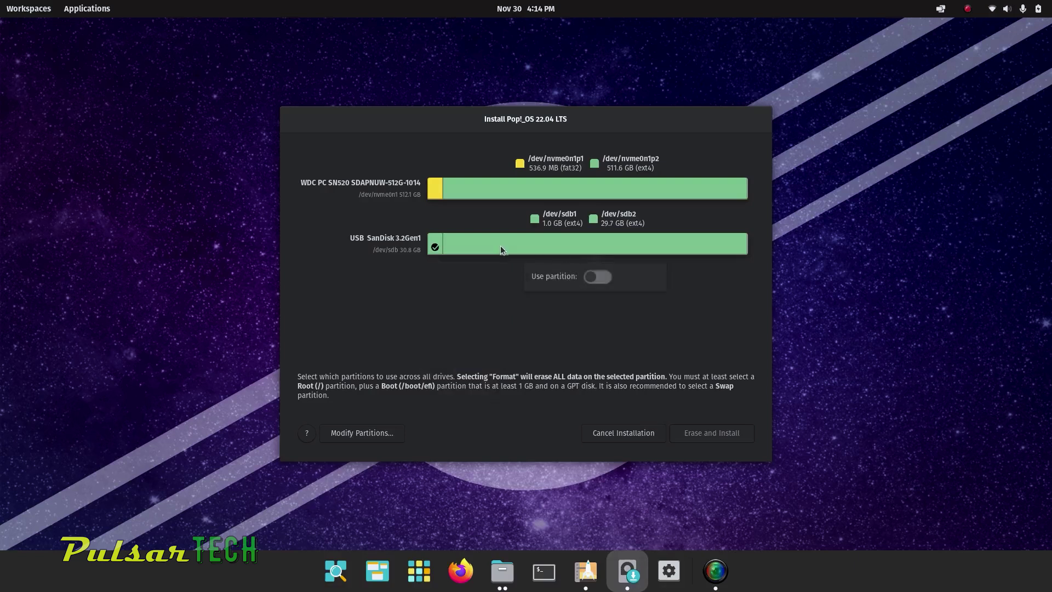
{"action": "left_click", "coordinate": [596, 276]}
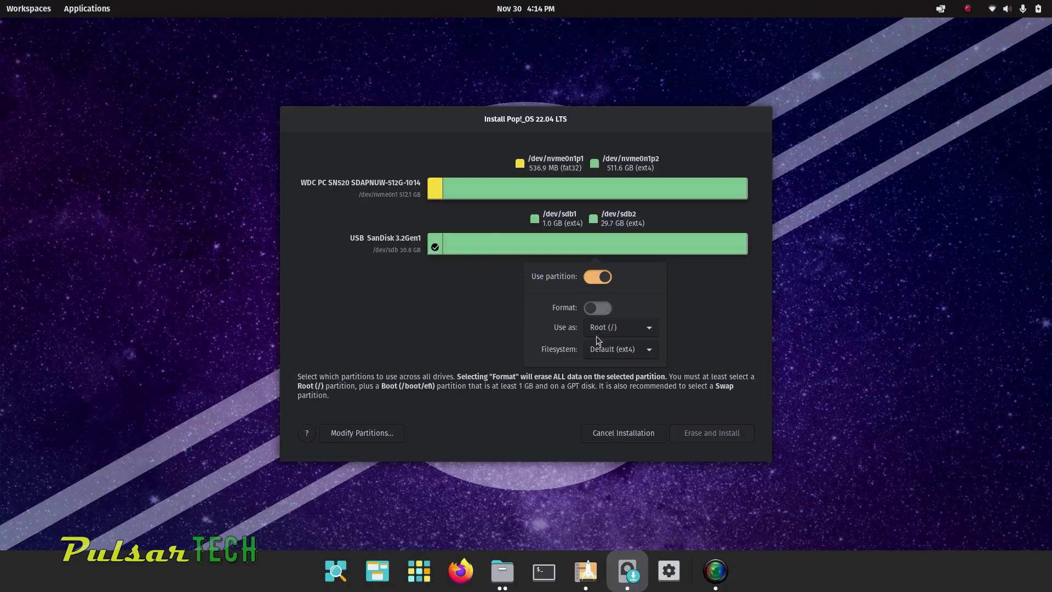
{"action": "left_click", "coordinate": [491, 308]}
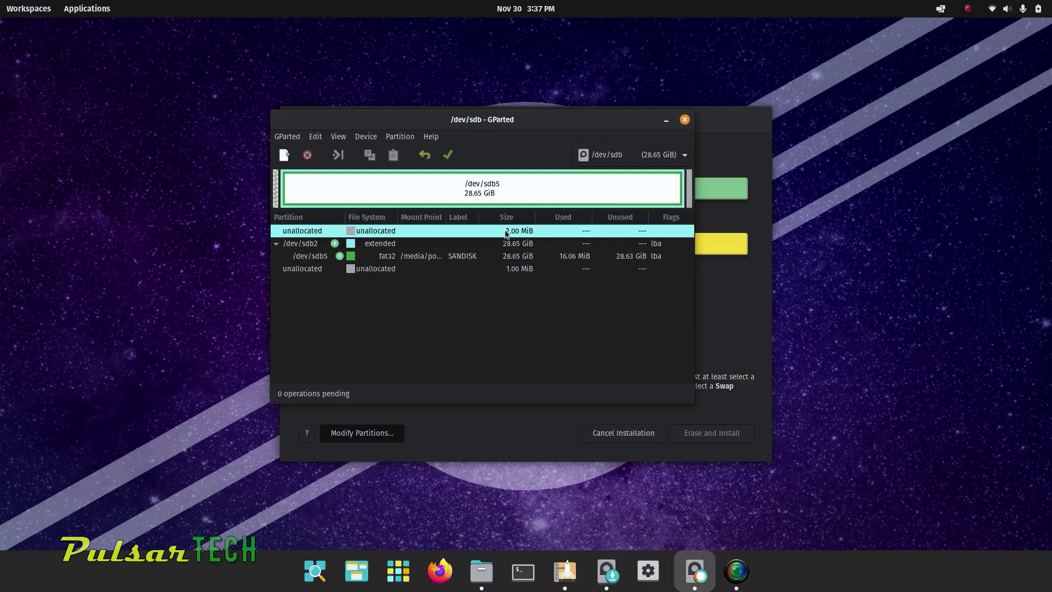
Select the extended partition /dev/sdb2 in the partition editor and bring up its available actions.
{"action": "left_click", "coordinate": [386, 246]}
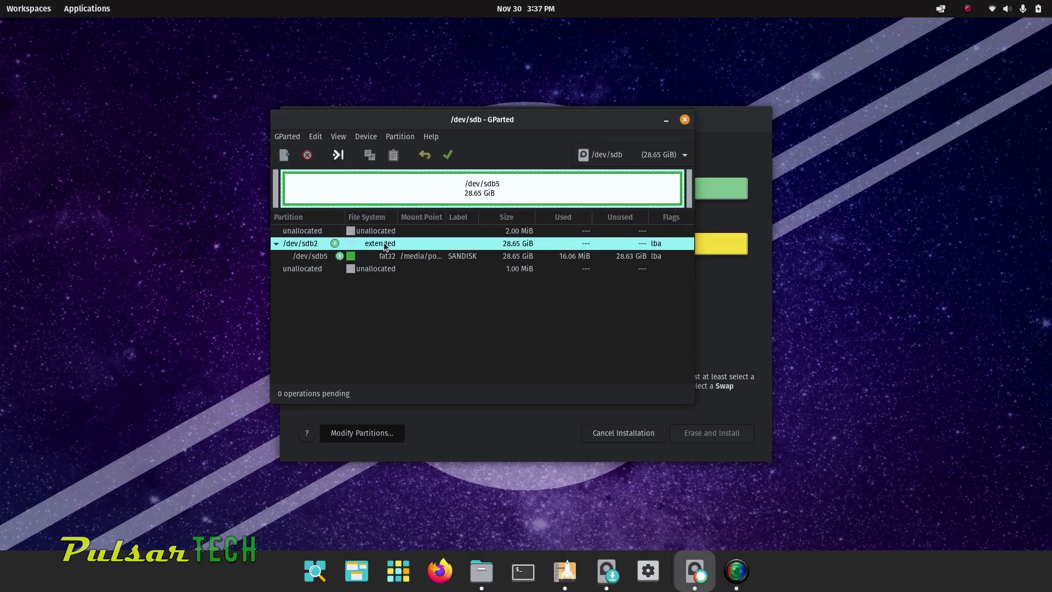
{"action": "right_click", "coordinate": [385, 246]}
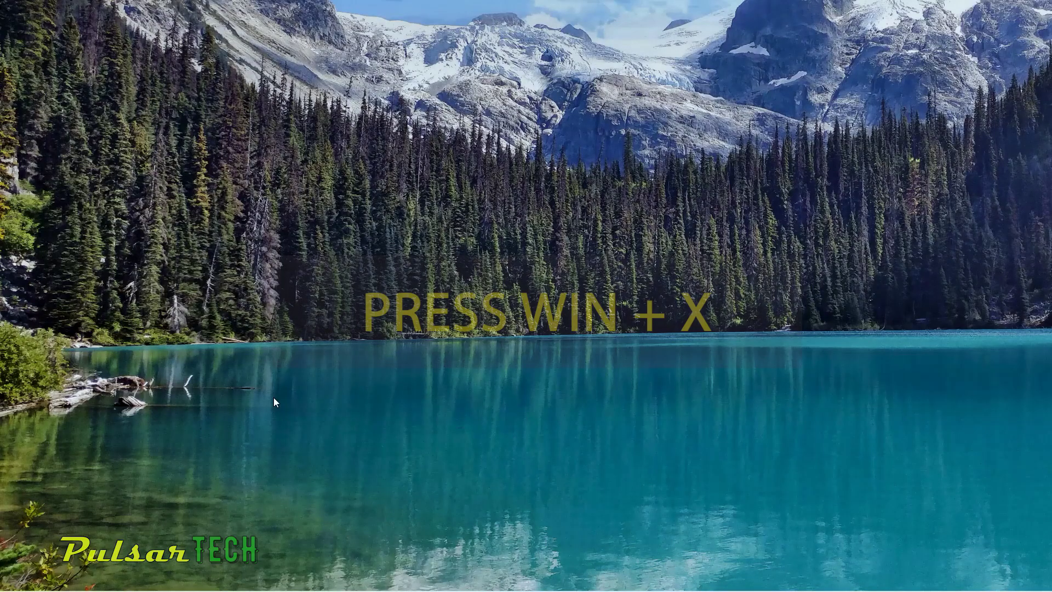
Switch to the Windows desktop and open the quick-access list of system tools.
{"action": "key", "text": "super+x"}
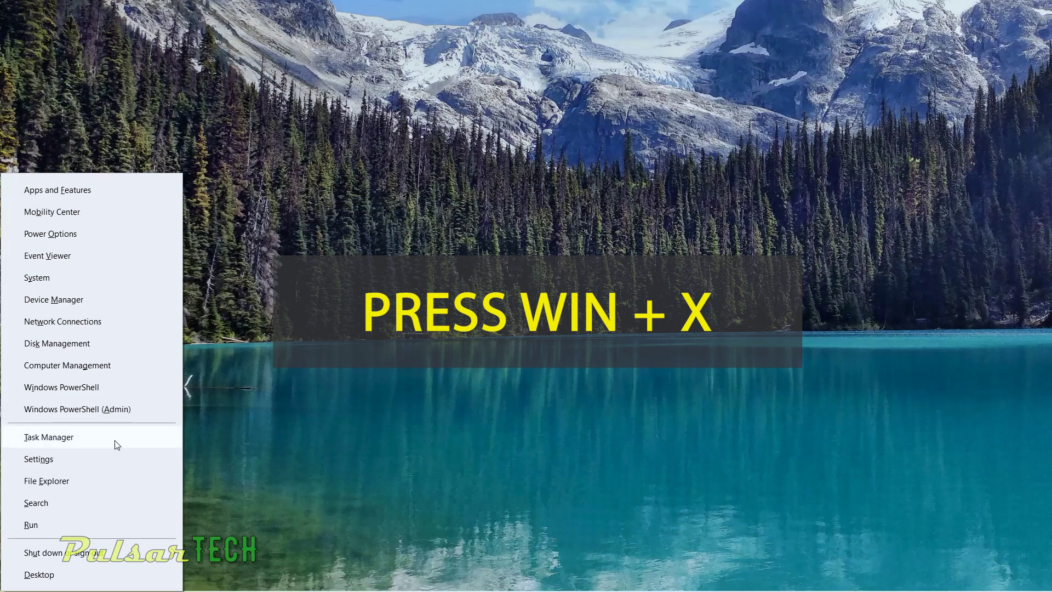